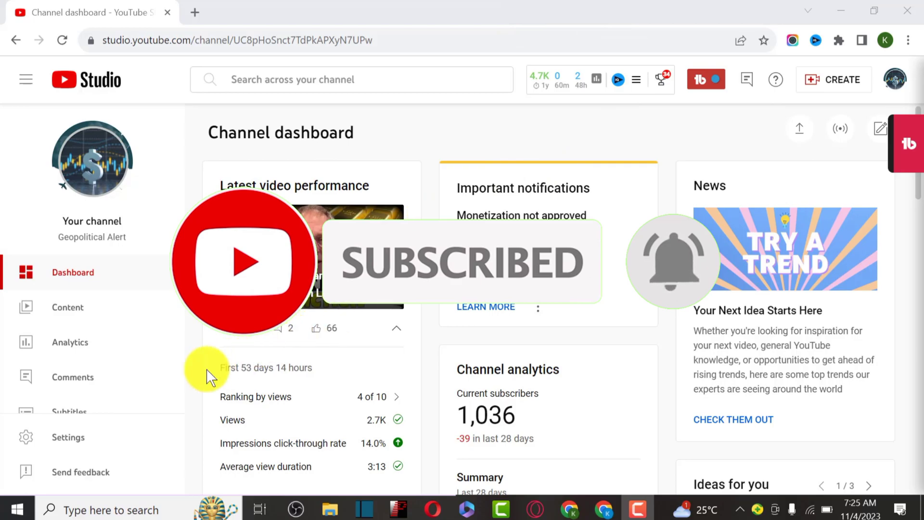
Step: Go to Settings > Channel > Advanced settings and scroll down to Other settings
left_click(86, 437)
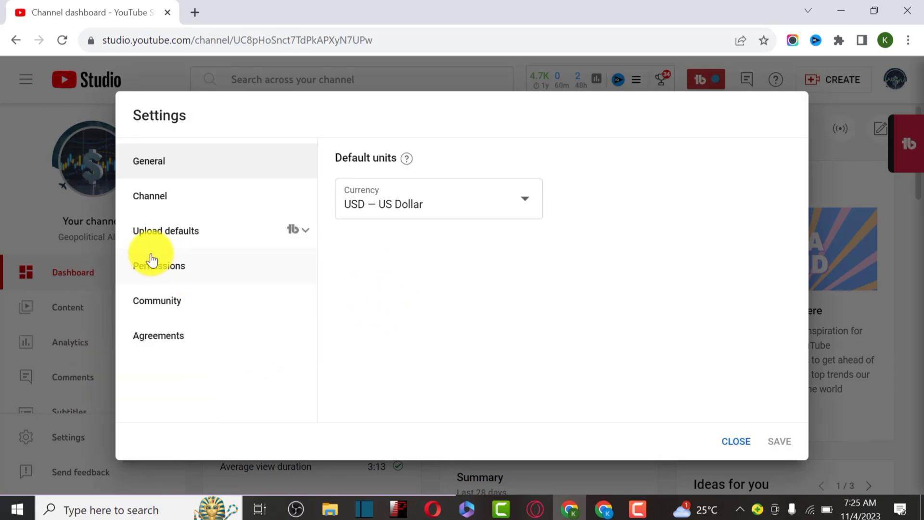
left_click(174, 201)
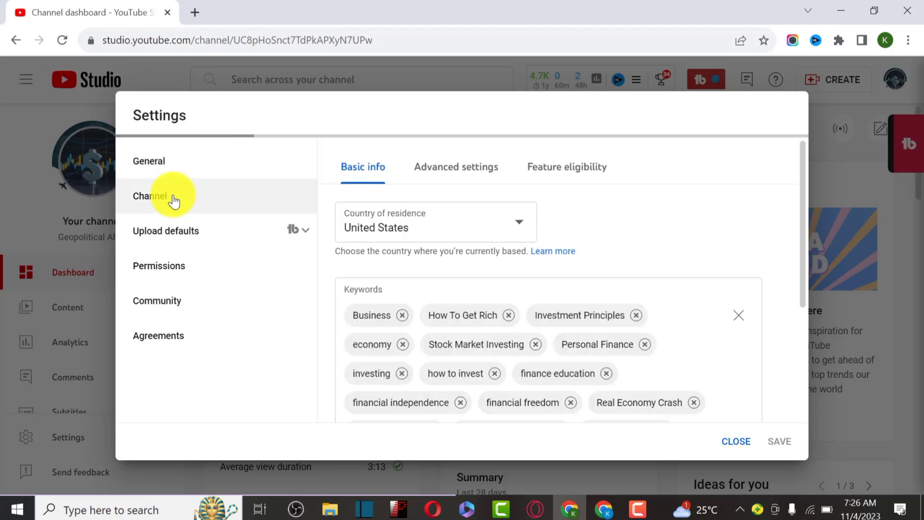
left_click(461, 173)
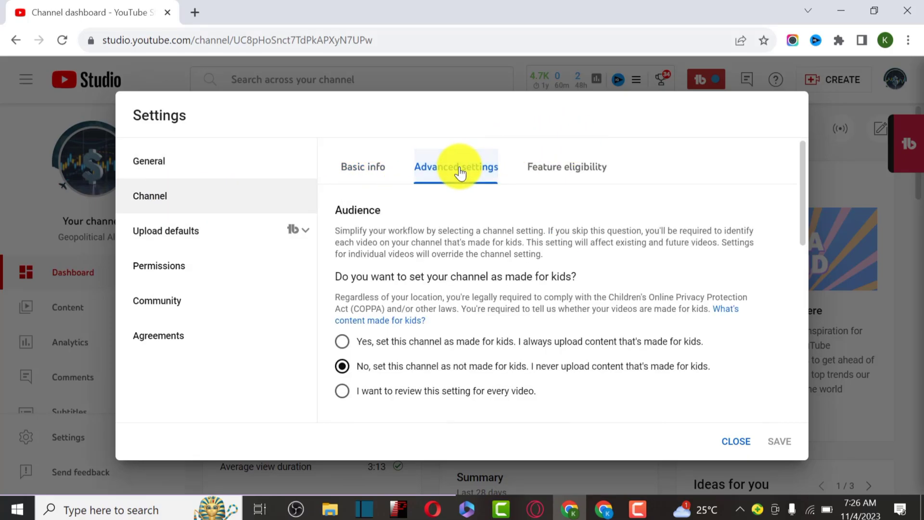
scroll(461, 172, "down", 10)
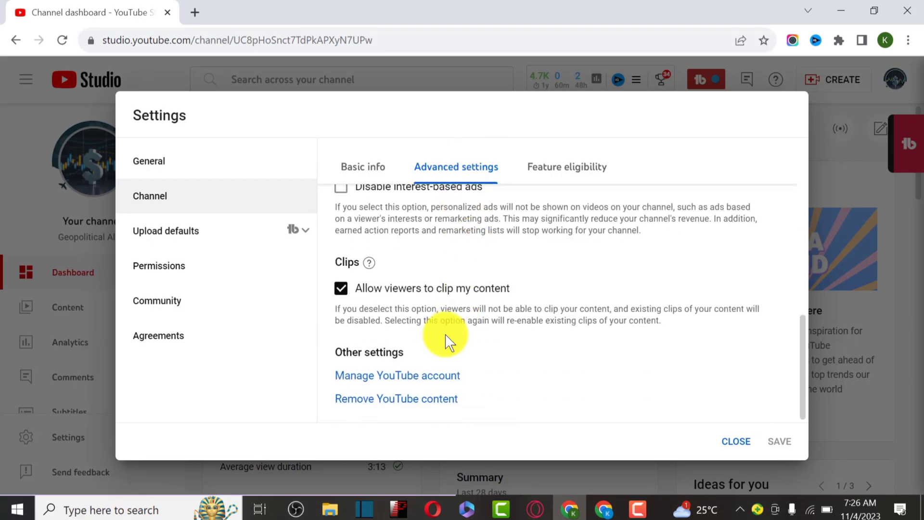
Step: Open Manage YouTube account and the Add or remove manager(s) Brand Account page, then return to Studio
left_click(417, 384)
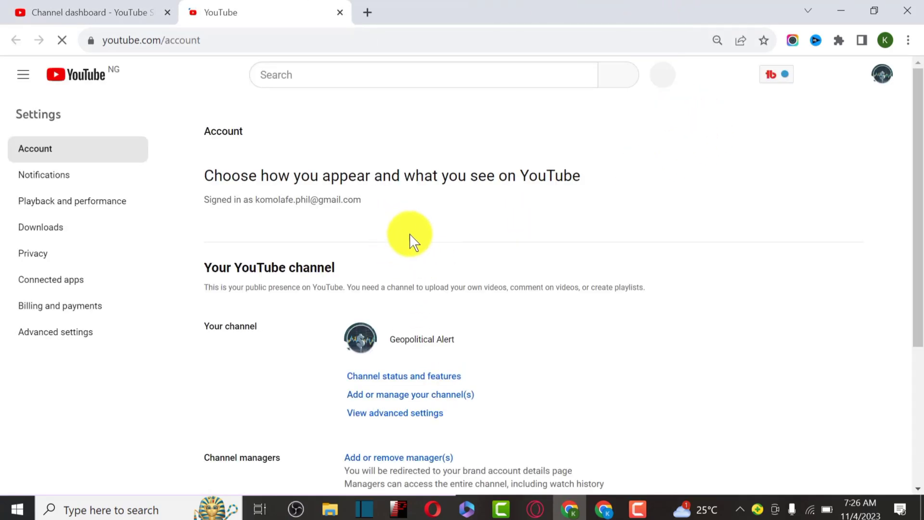
scroll(411, 238, "down", 4)
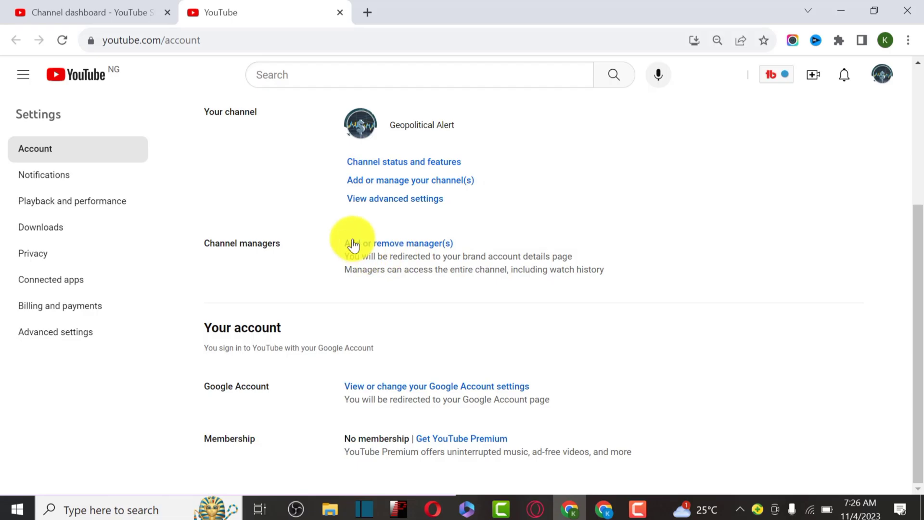
left_click(376, 242)
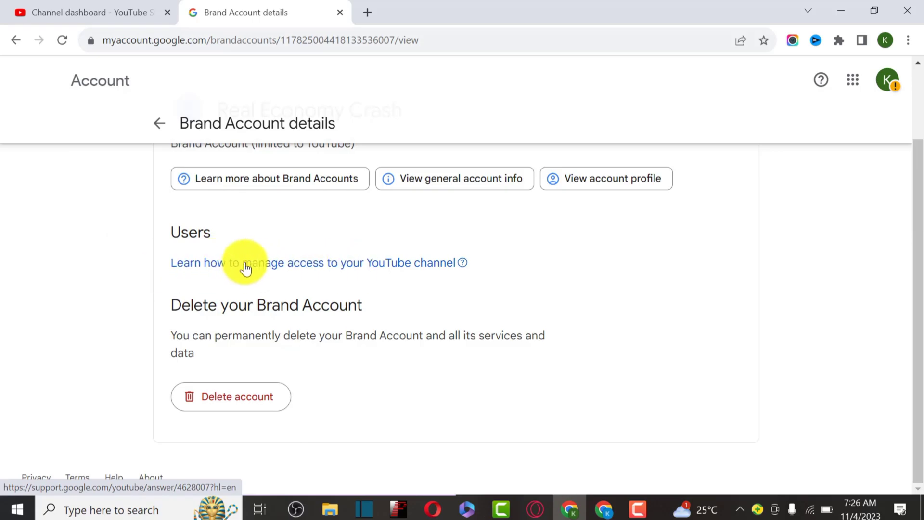
scroll(316, 250, "up", 3)
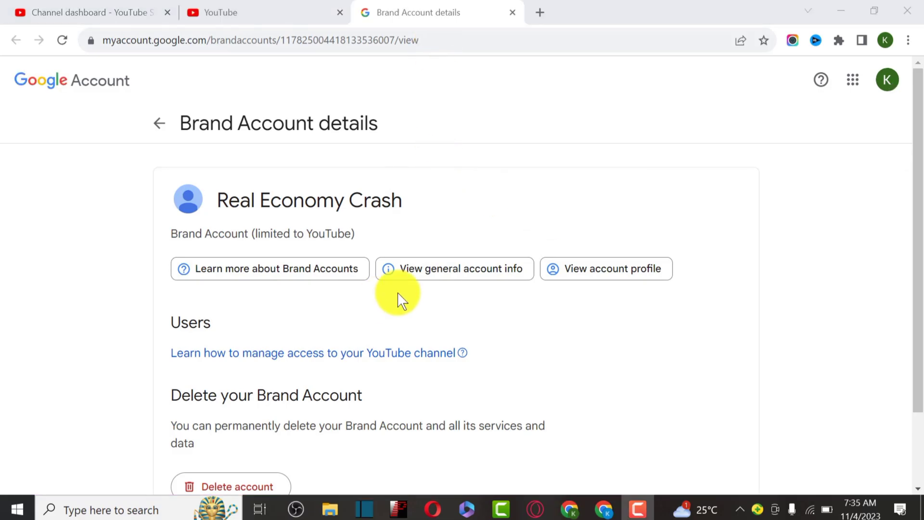
left_click(93, 9)
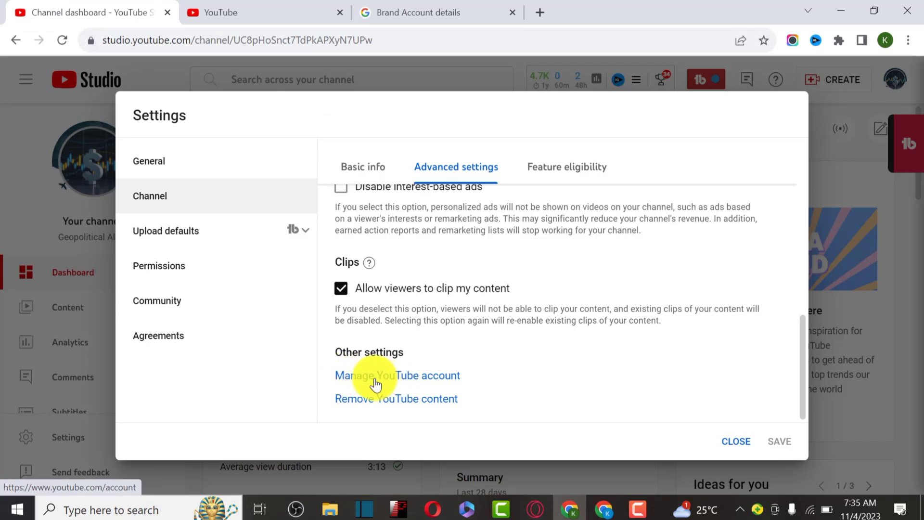
Step: From Manage YouTube account, list all channels via Add or manage your channel(s) and choose Create a channel
left_click(417, 381)
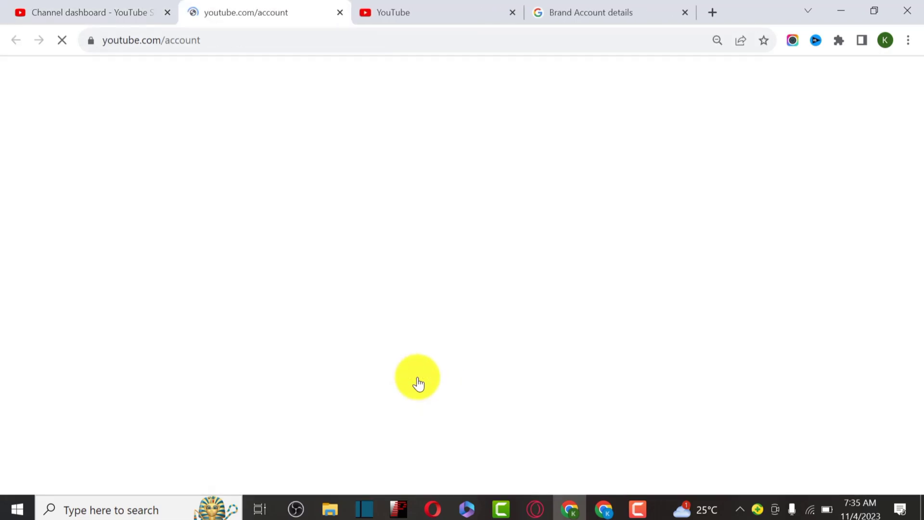
scroll(540, 268, "down", 3)
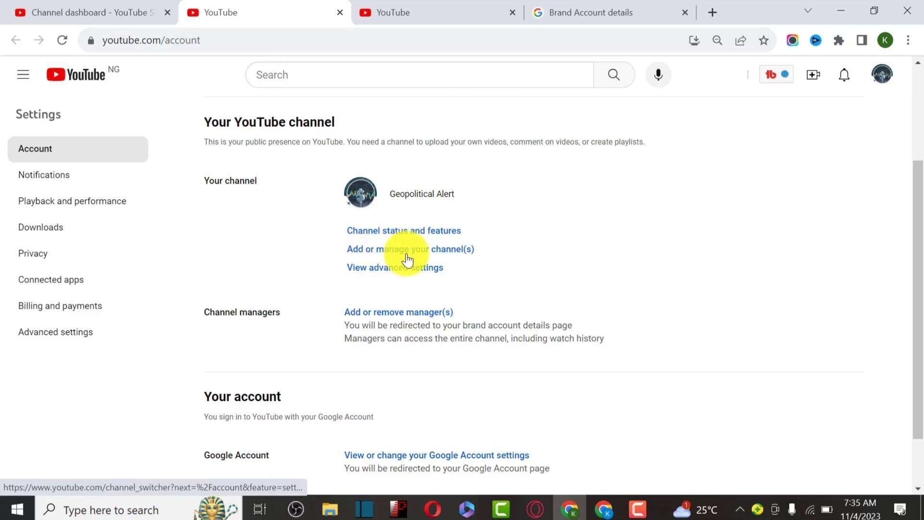
left_click(443, 255)
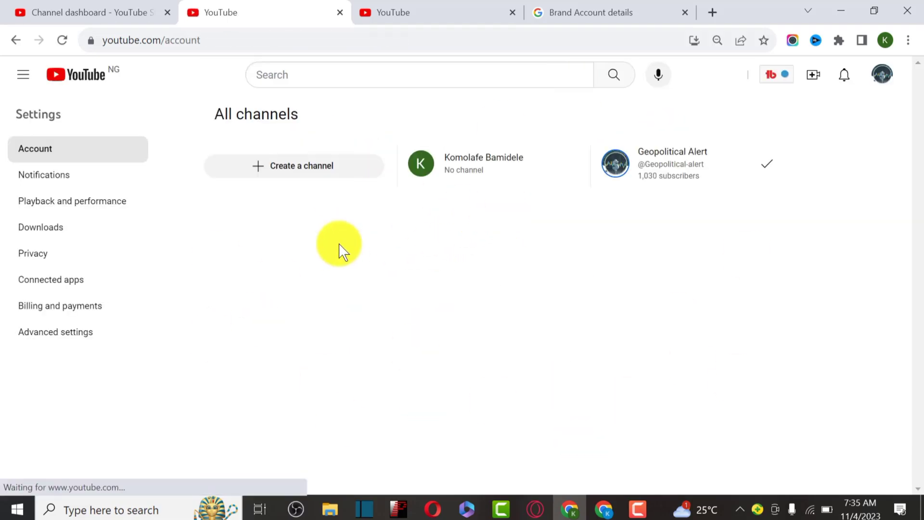
left_click(292, 175)
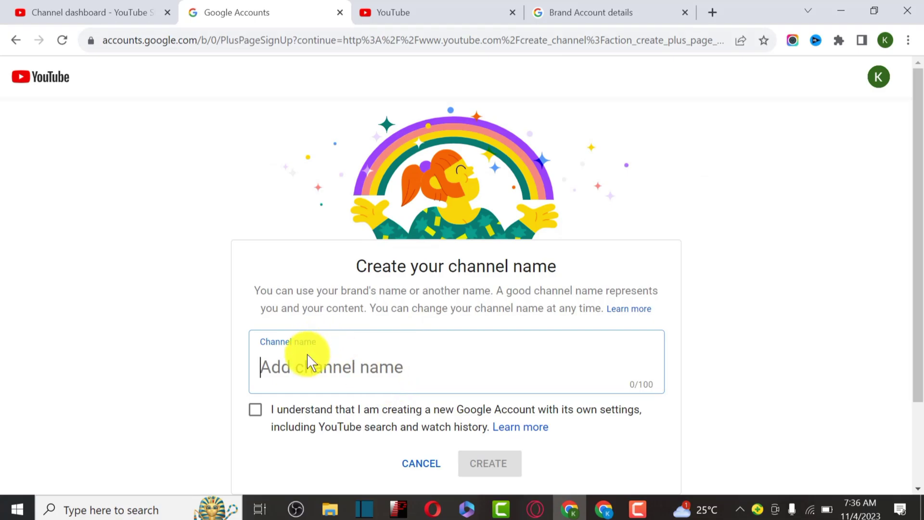
Step: Create a new channel named 'test 1', ticking the I understand acknowledgement
scroll(402, 255, "down", 3)
left_click(402, 255)
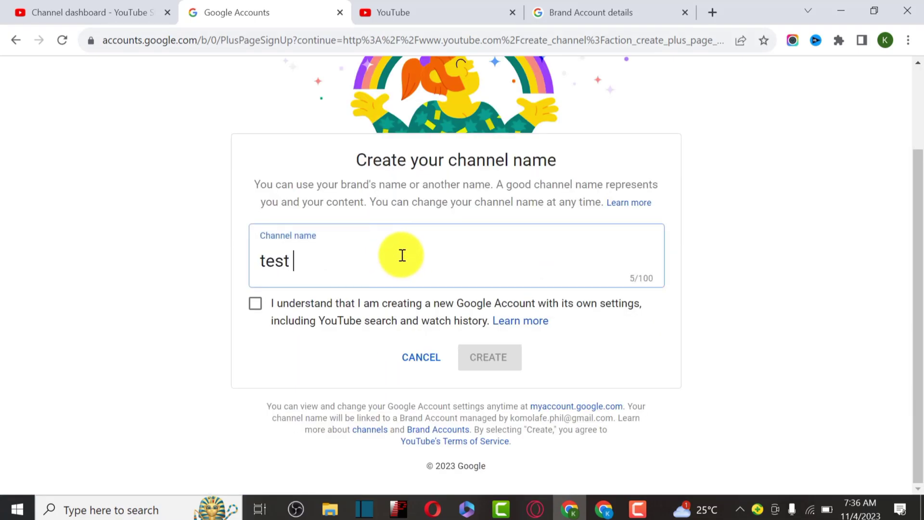
left_click(255, 305)
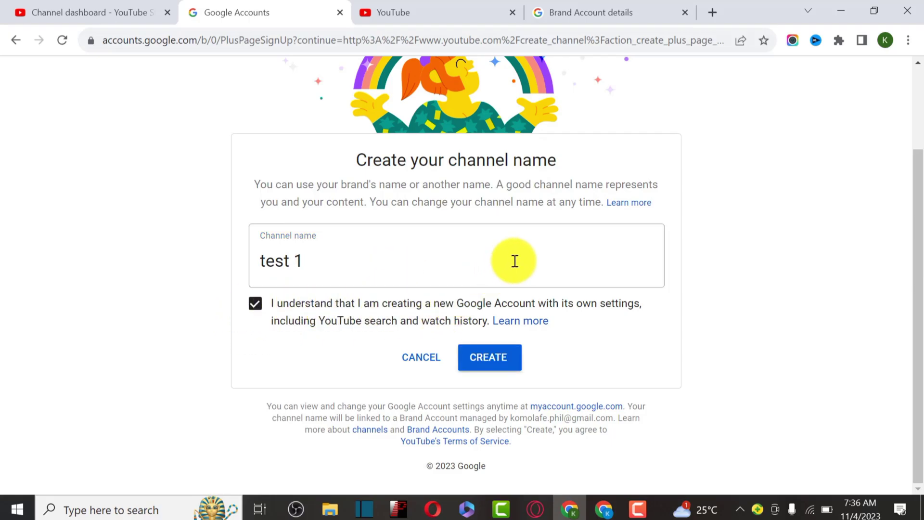
left_click(490, 364)
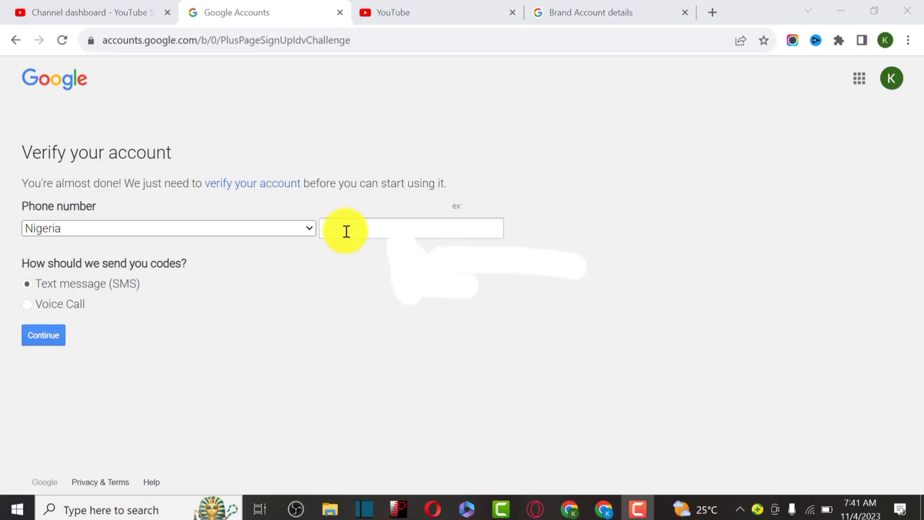
Step: Submit a phone number for Text message (SMS) account verification
left_click(345, 232)
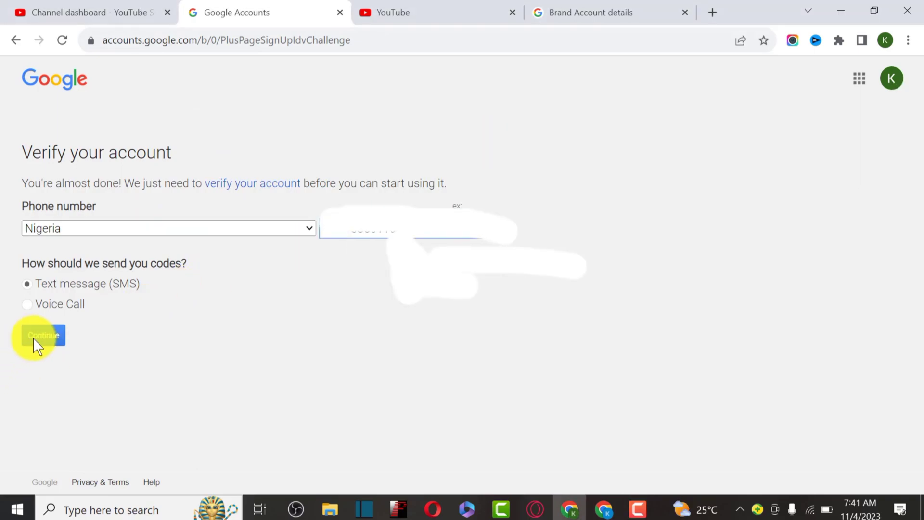
left_click(48, 336)
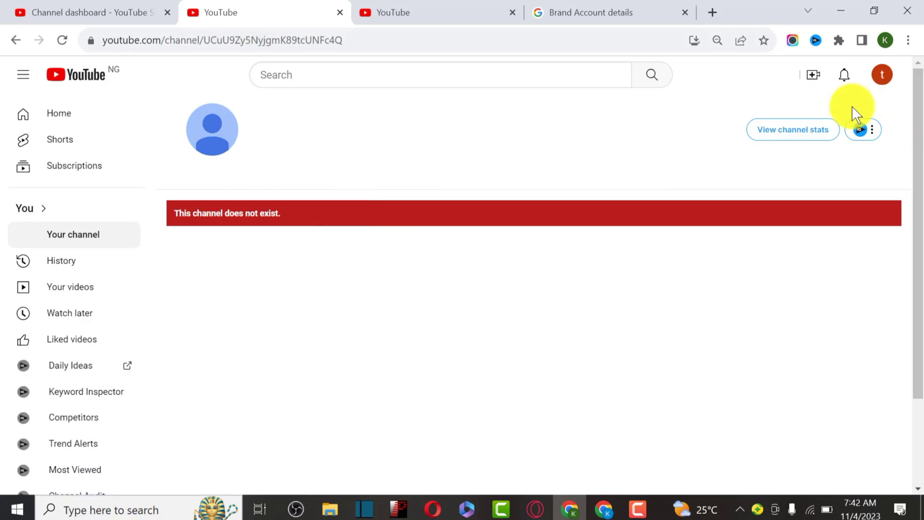
Step: Switch the active account to Geopolitical Alert and open its YouTube Studio
left_click(882, 77)
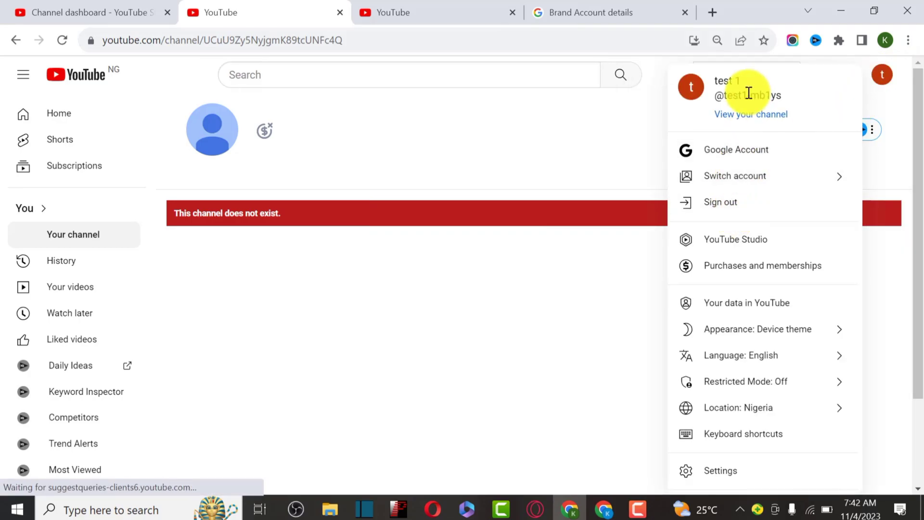
left_click(749, 176)
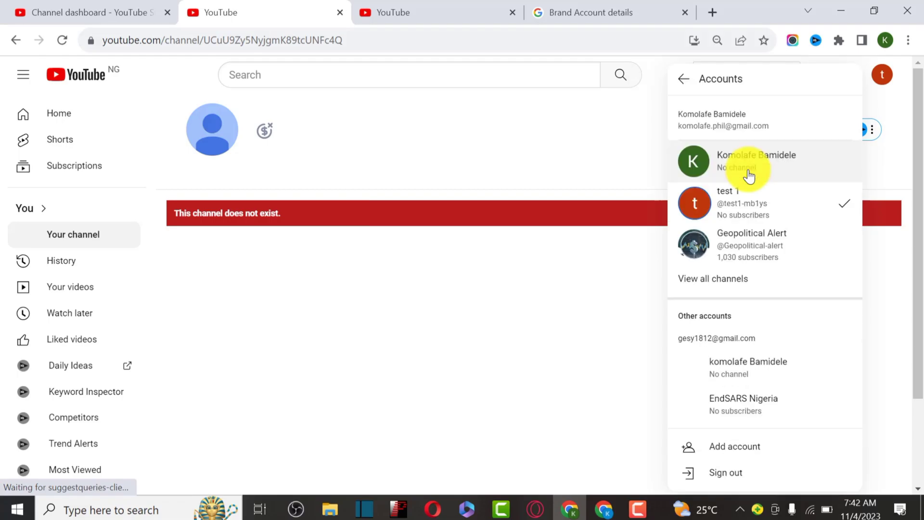
left_click(744, 255)
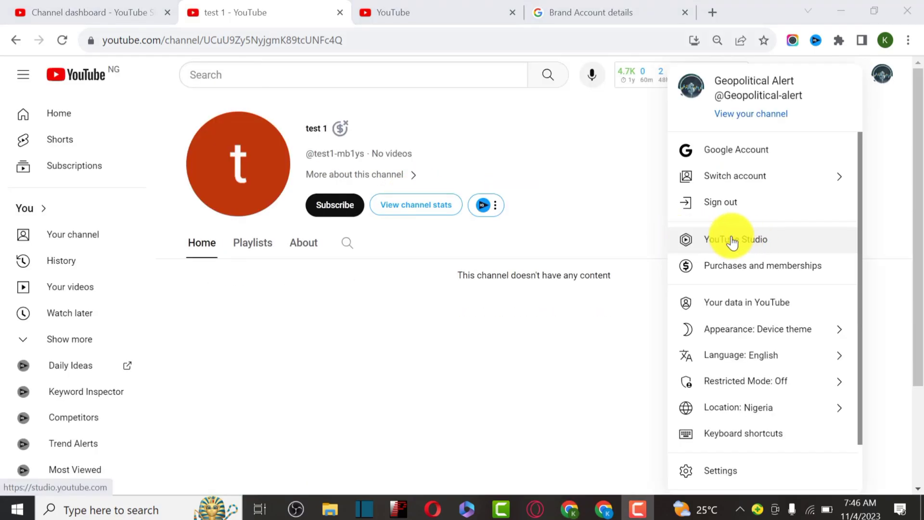
left_click(732, 241)
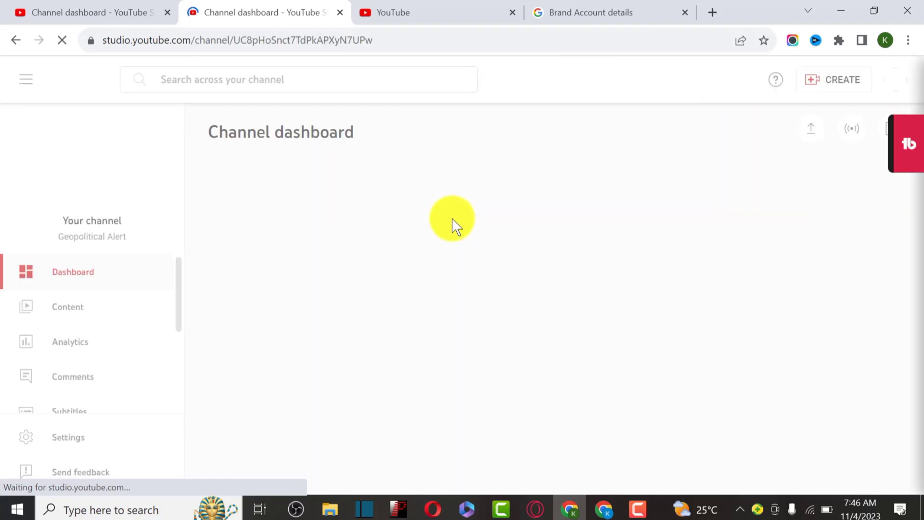
Step: Go to Settings > Channel > Advanced settings and open Manage YouTube account
scroll(153, 323, "down", 3)
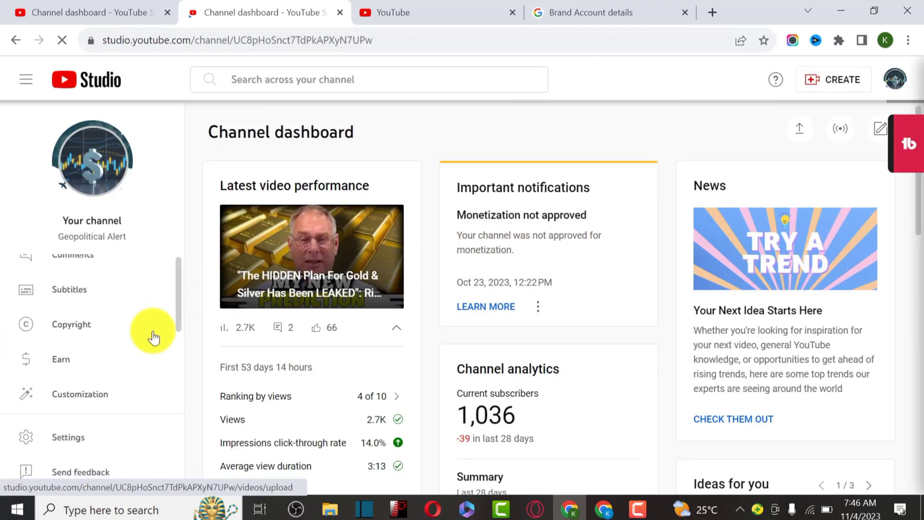
left_click(69, 439)
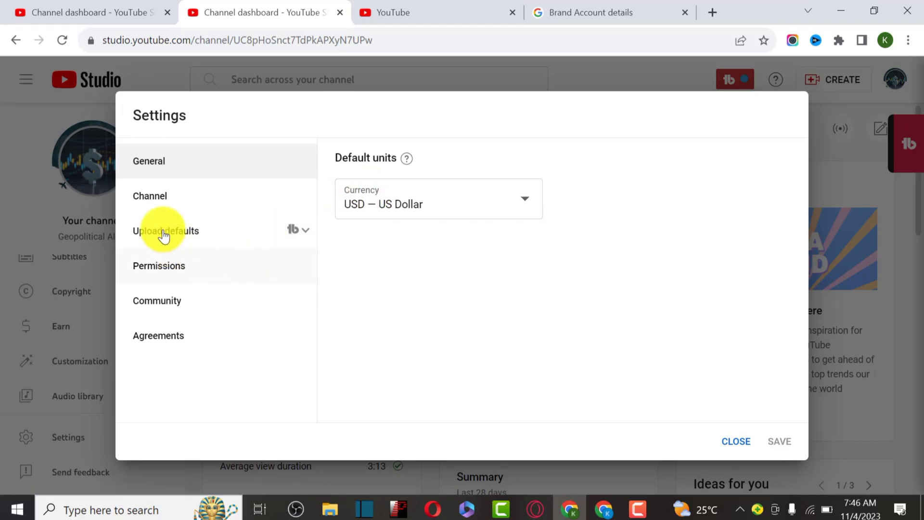
left_click(159, 209)
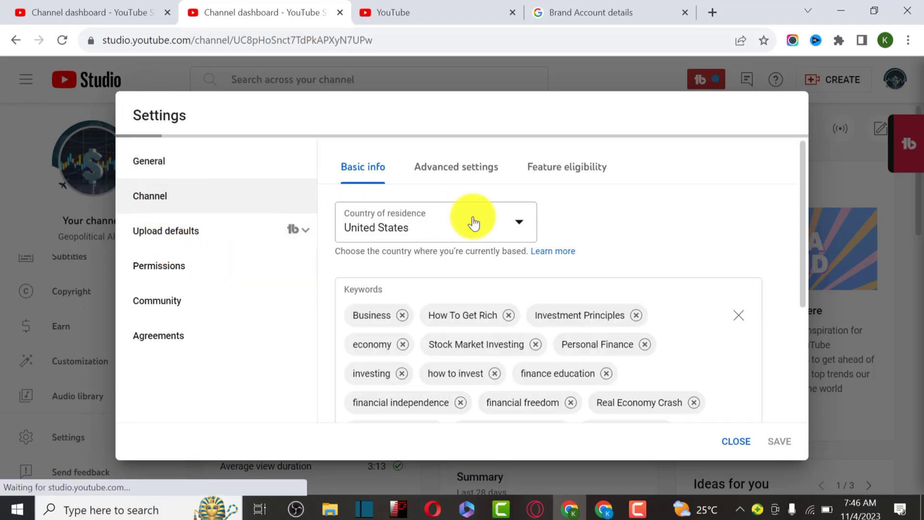
left_click(480, 172)
scroll(480, 172, "down", 10)
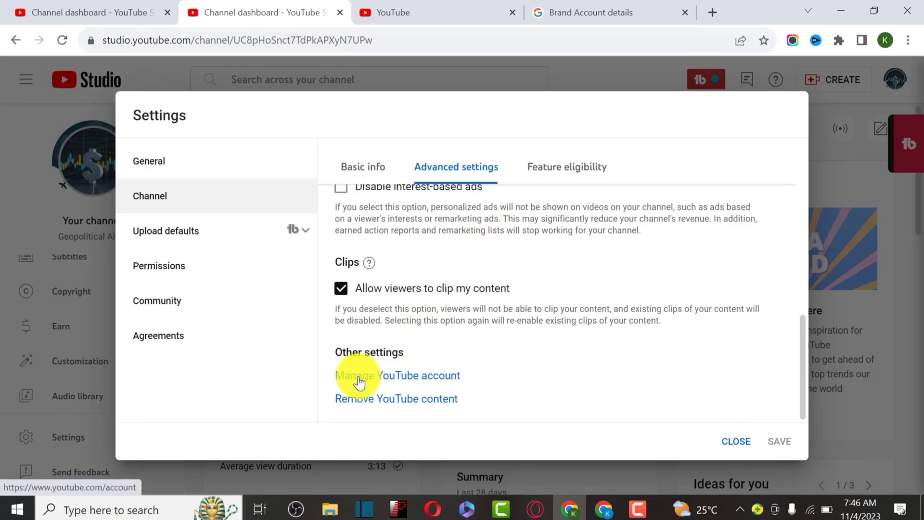
left_click(392, 378)
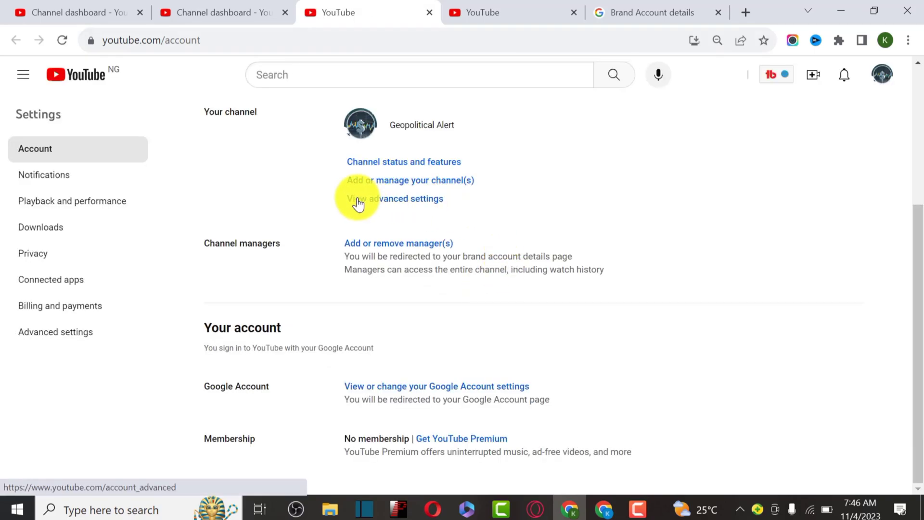
Step: Open View advanced settings and choose to move the channel to a different brand account
left_click(376, 207)
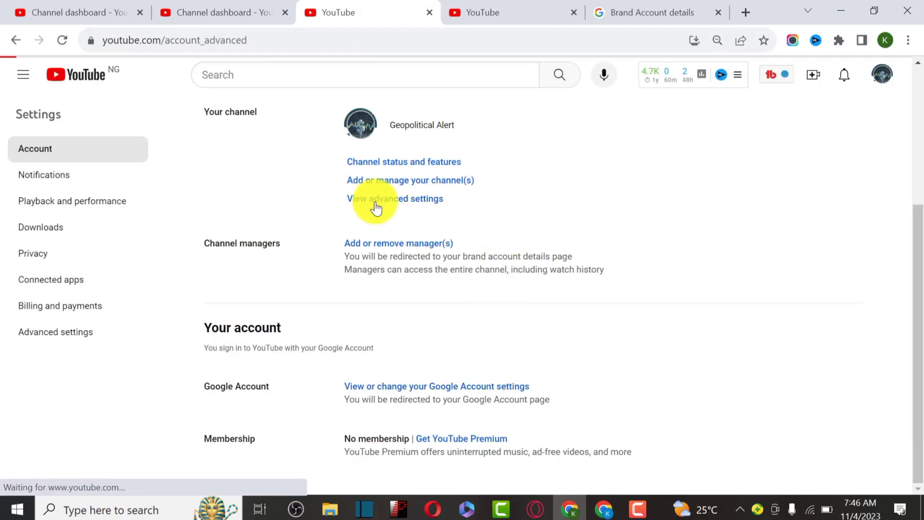
scroll(435, 278, "down", 1)
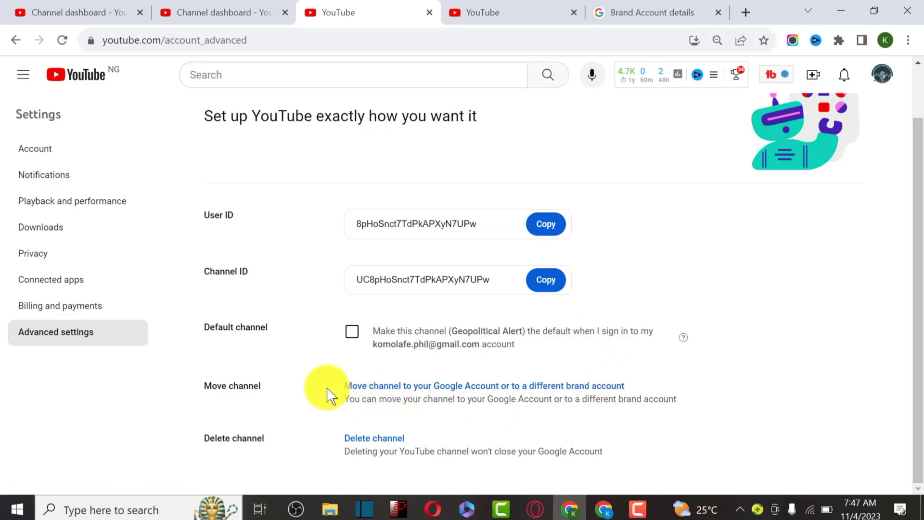
left_click_drag(281, 397, 207, 386)
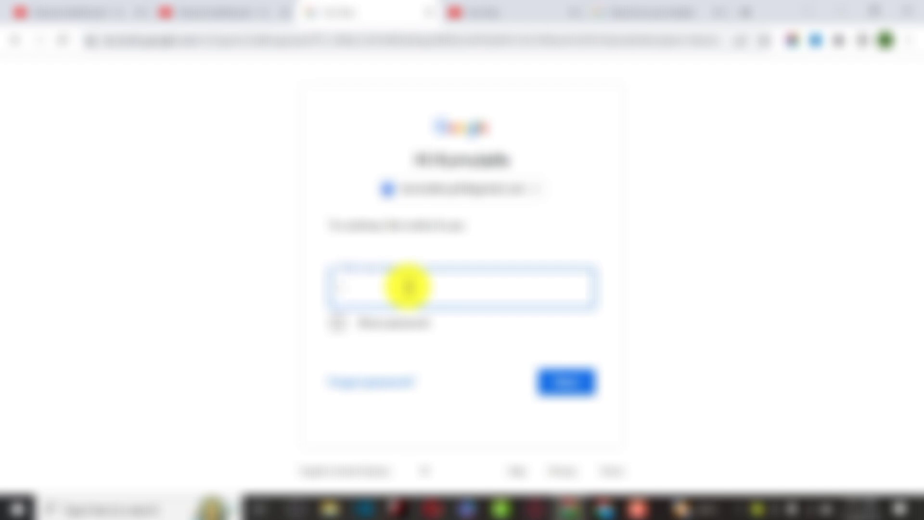
Step: Confirm identity by entering the account password on the Google sign-in page
left_click(349, 291)
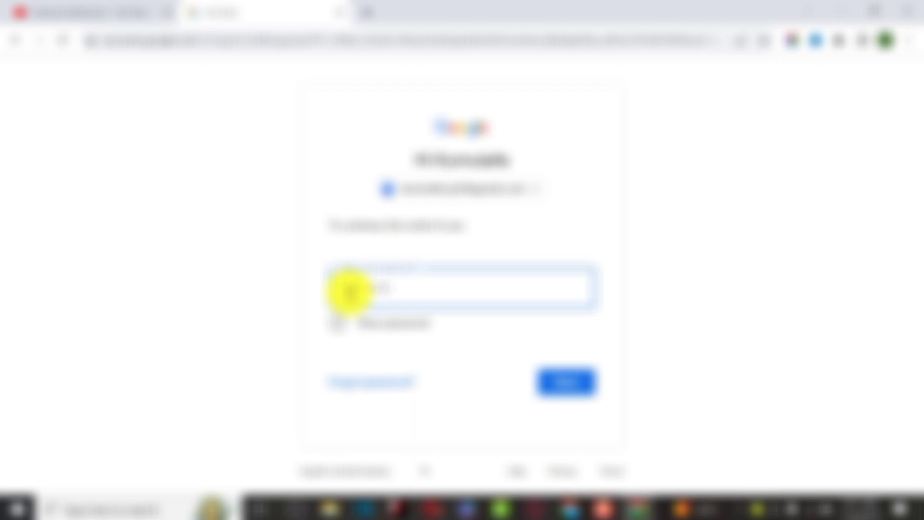
left_click(561, 382)
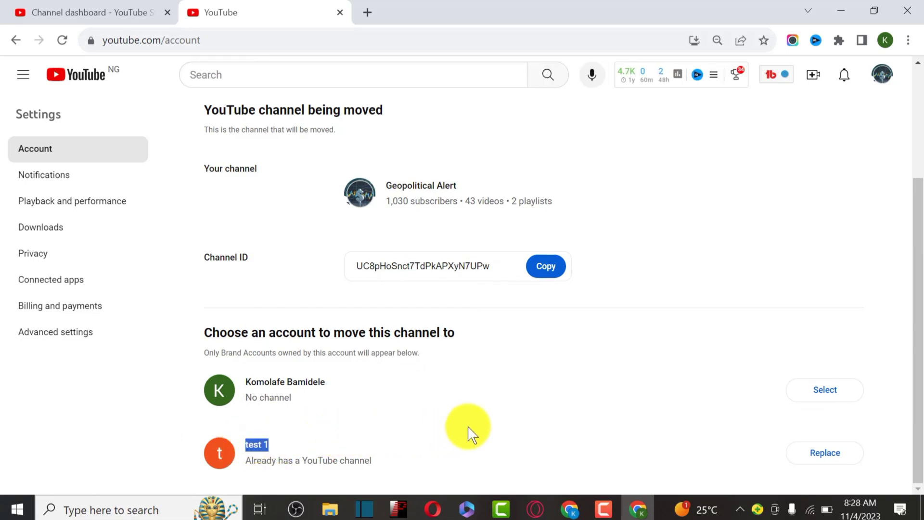
Step: Replace test 1's empty channel with Geopolitical Alert, confirming Delete channel and Move channel
left_click(816, 458)
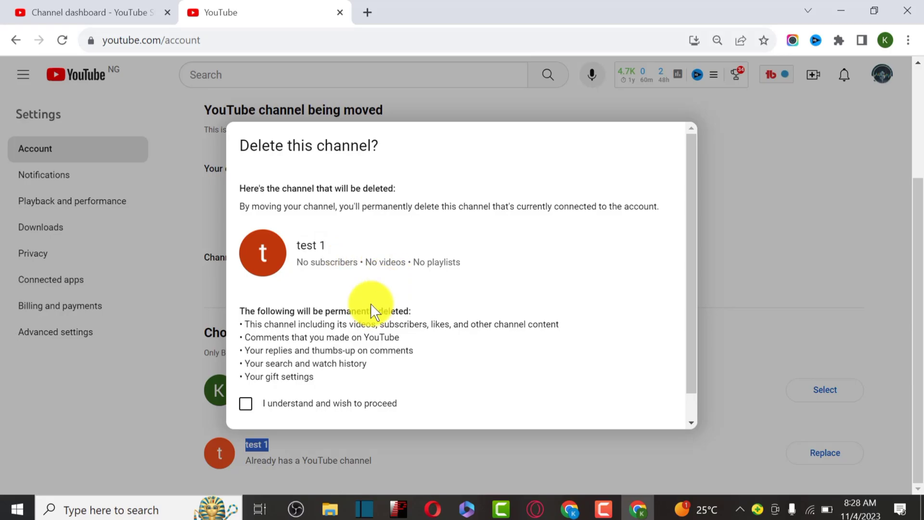
left_click(246, 406)
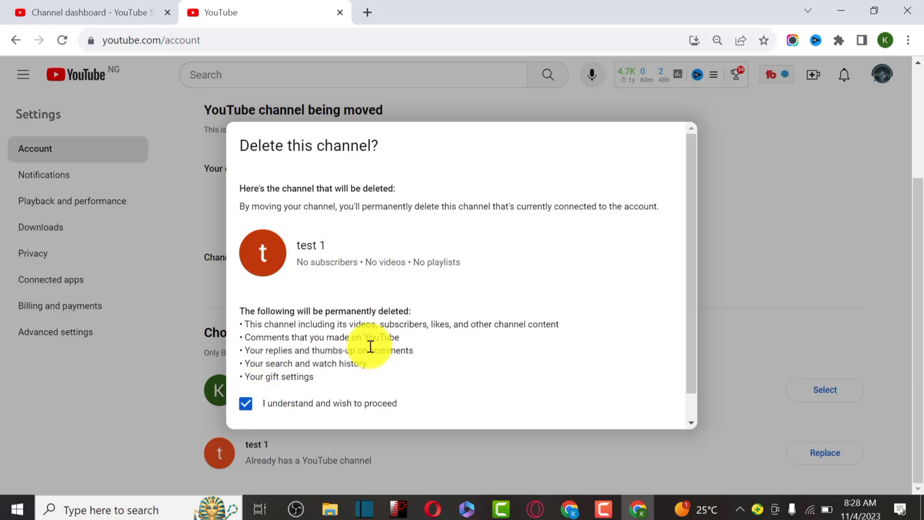
scroll(368, 347, "down", 1)
left_click(640, 414)
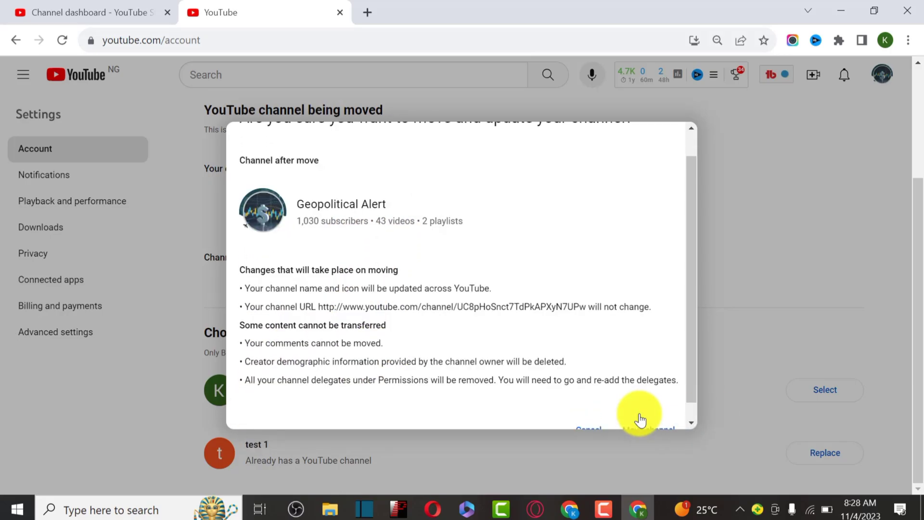
scroll(501, 314, "down", 1)
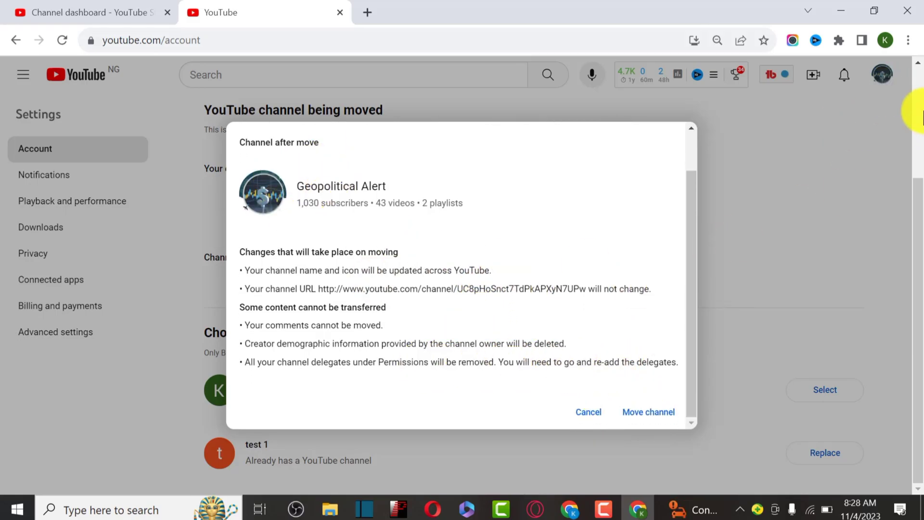
left_click(642, 416)
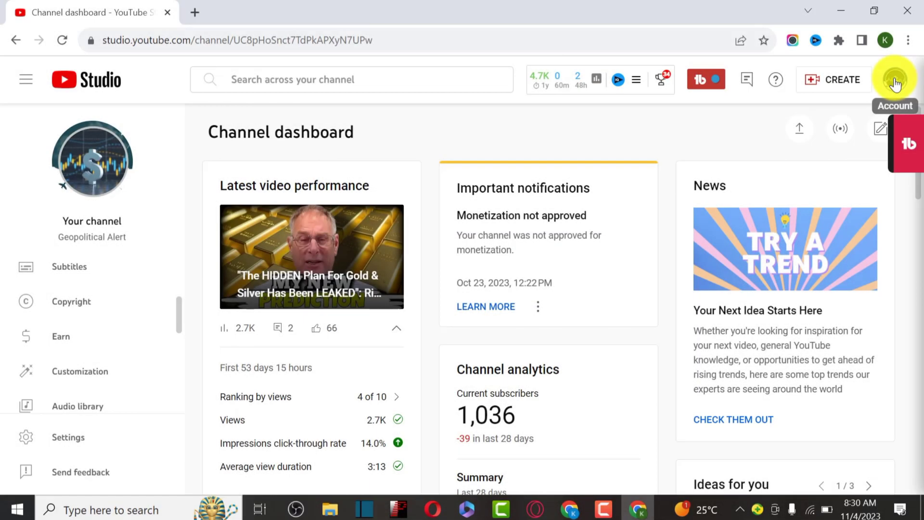
Step: Switch Studio to the Geopolitical Alert channel through the account menu and dismiss its welcome message
left_click(896, 81)
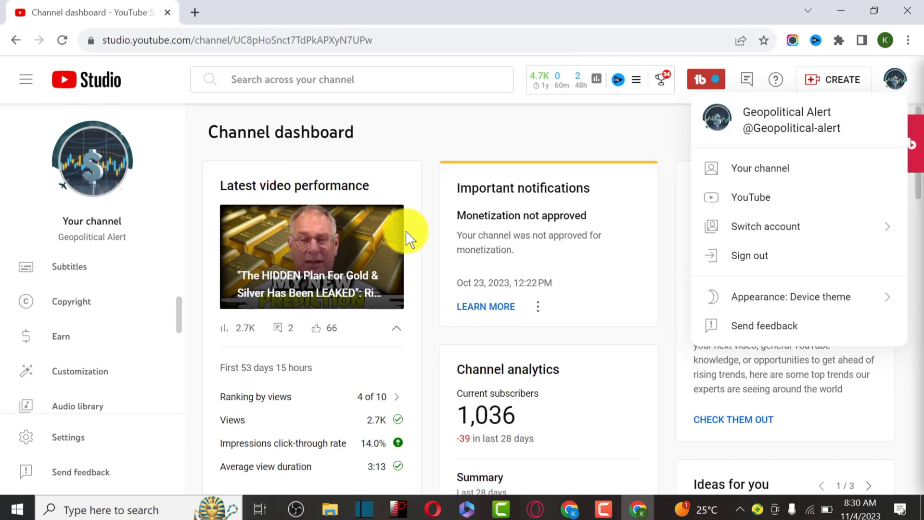
left_click(817, 220)
left_click(789, 248)
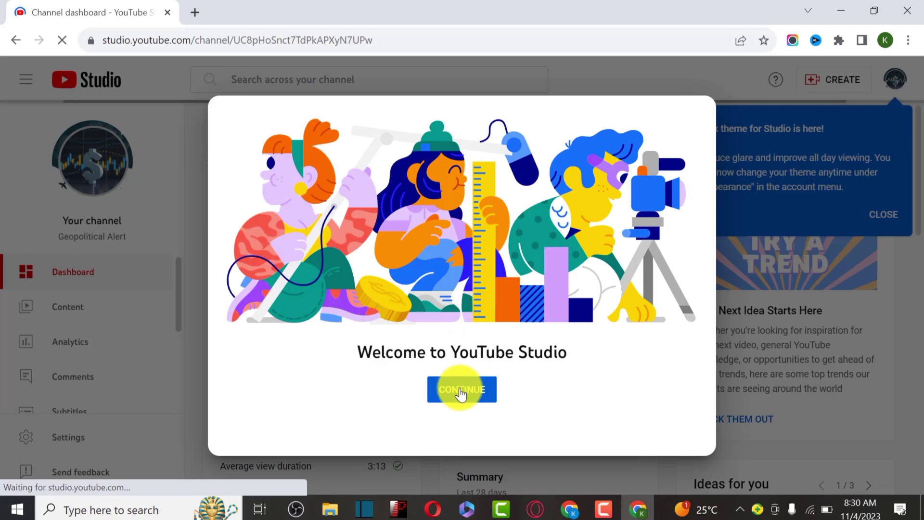
left_click(461, 392)
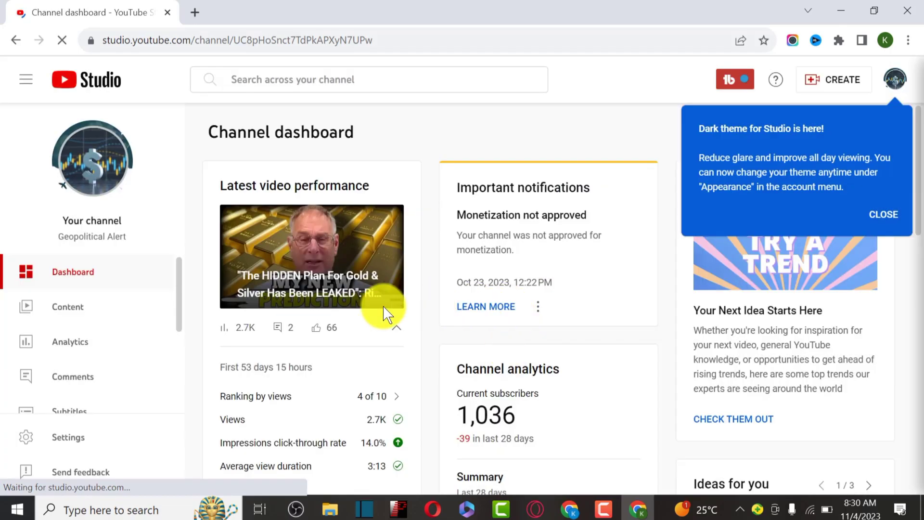
scroll(145, 361, "down", 5)
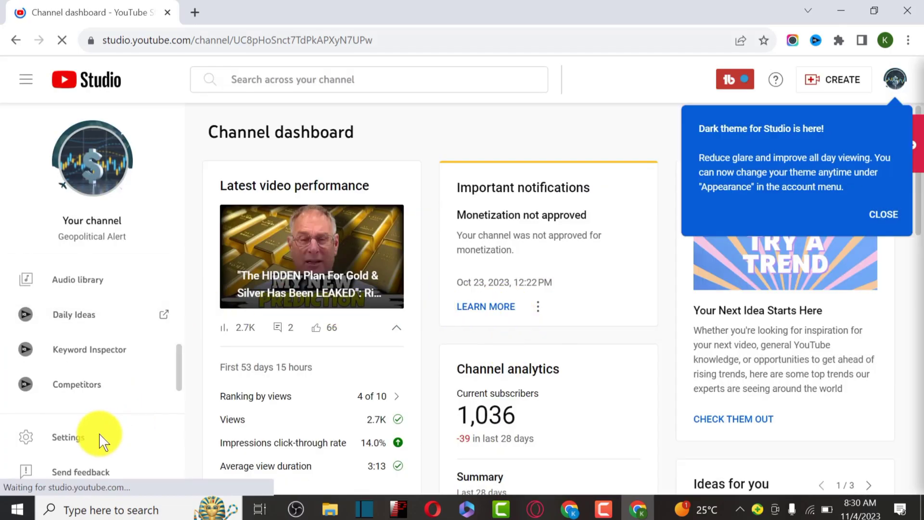
Step: Open Manage YouTube account from Settings > Channel > Advanced settings in a new tab
left_click(73, 439)
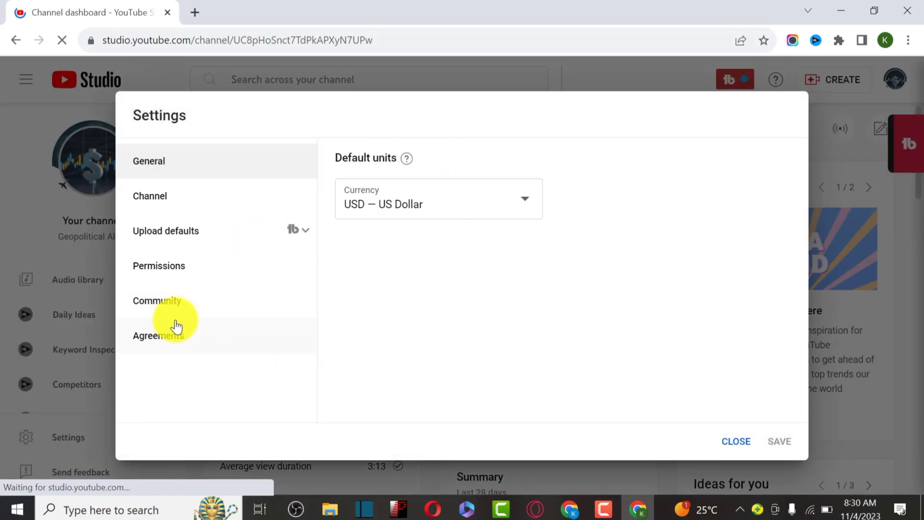
left_click(157, 201)
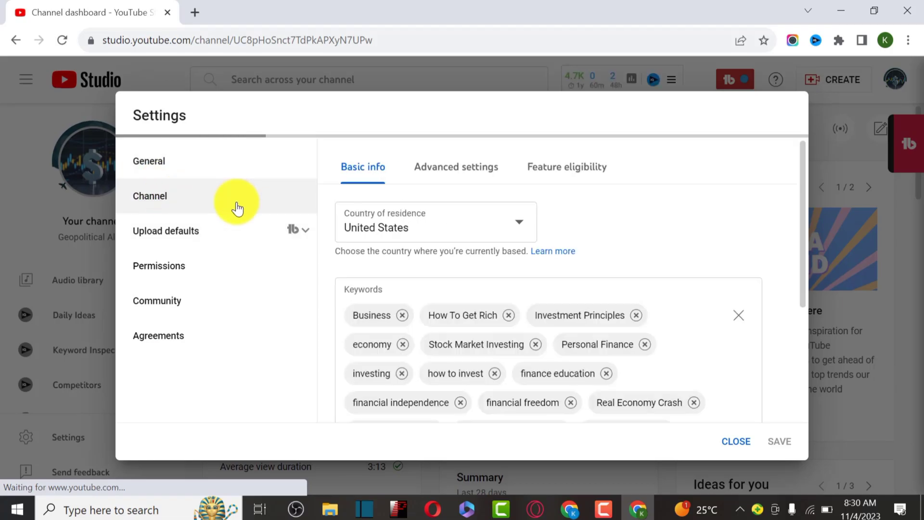
left_click(459, 172)
scroll(462, 256, "down", 10)
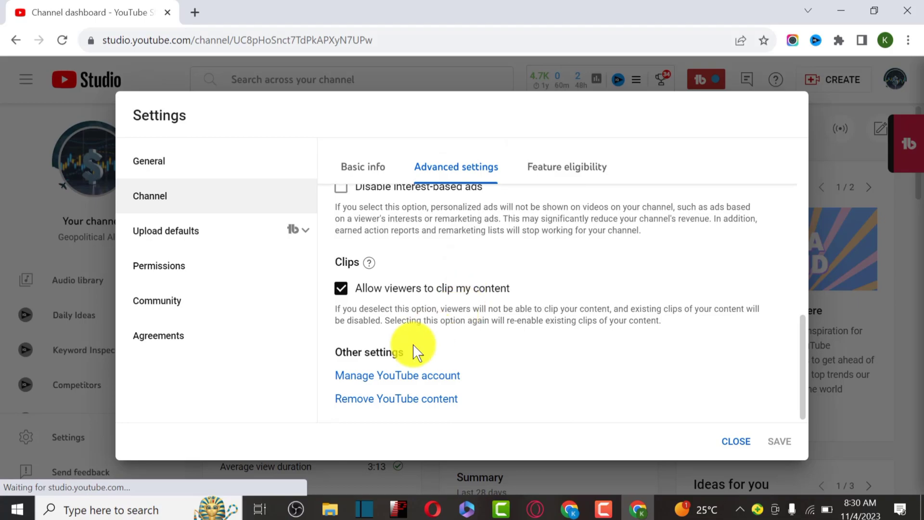
left_click(359, 381)
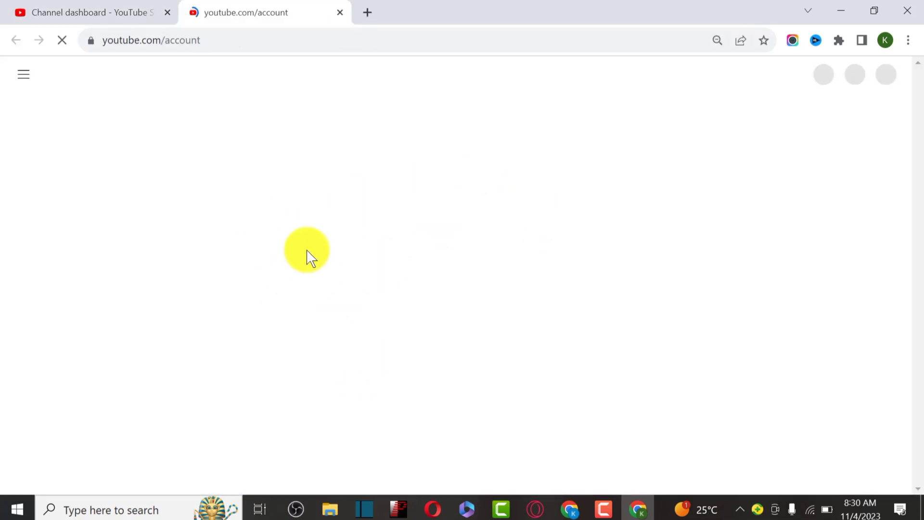
Step: Open Manage Permissions for test 1, passing the 'Verify it's you' check to reach the list
scroll(472, 303, "down", 5)
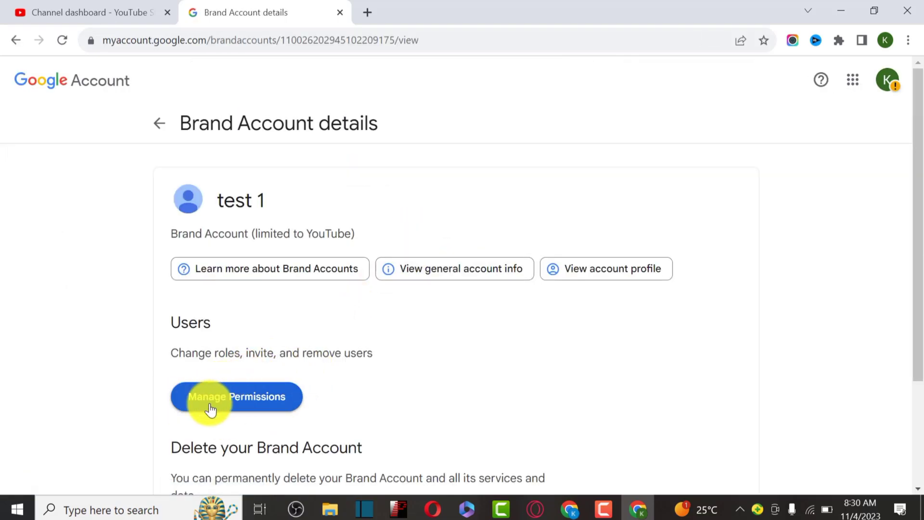
left_click(293, 403)
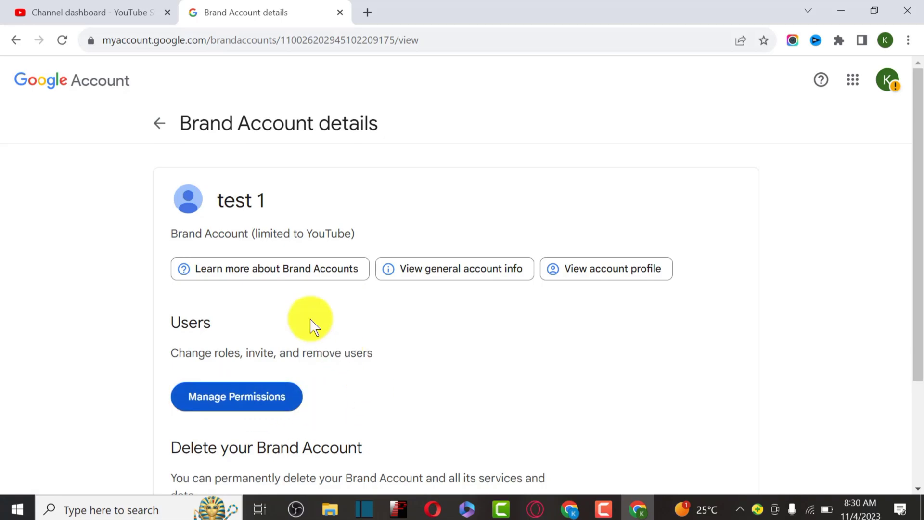
left_click(245, 407)
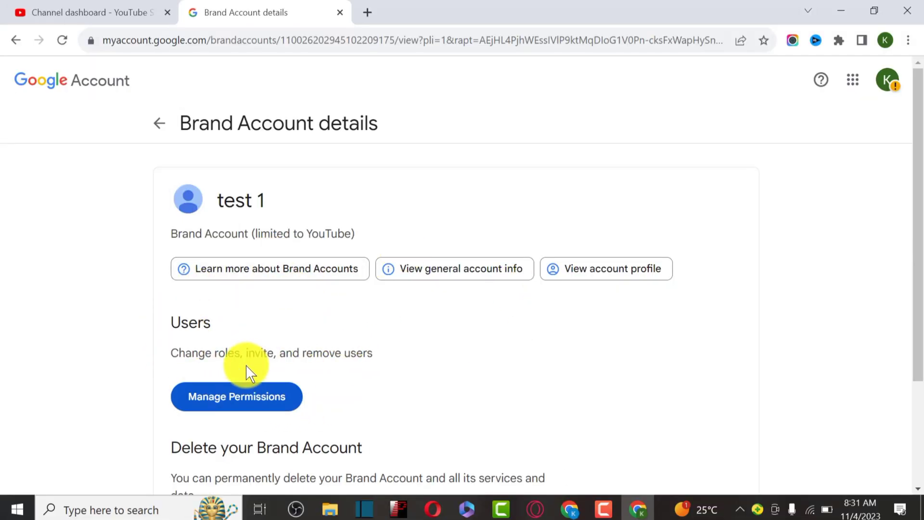
left_click(223, 407)
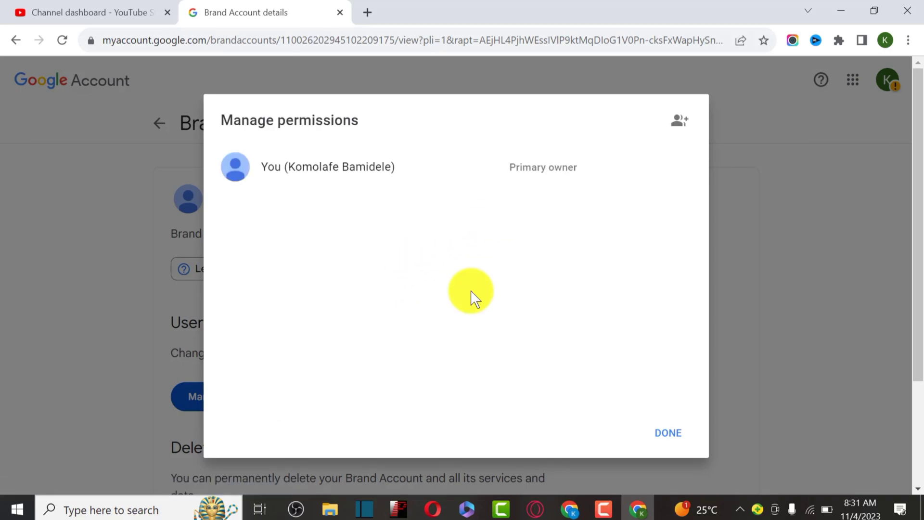
Step: Note the current primary owner, open Invite new users, and confirm which account the inbox uses
left_click_drag(376, 167, 314, 166)
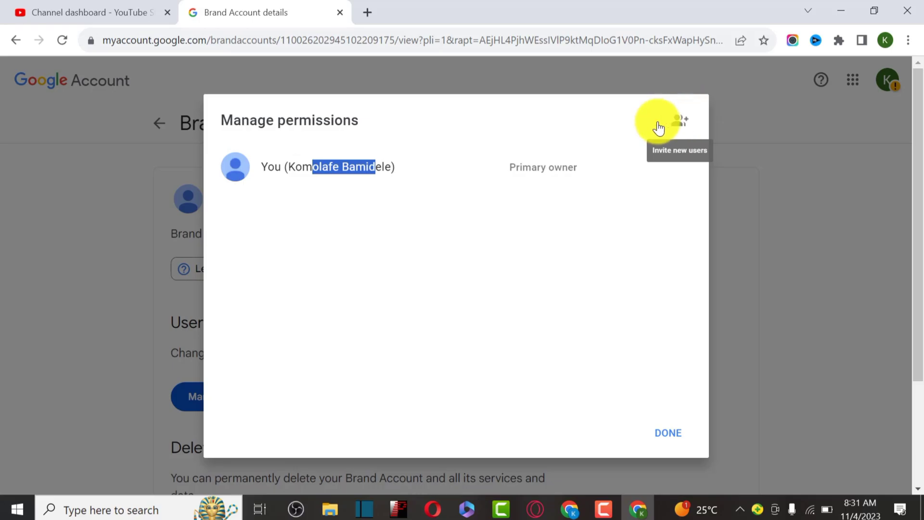
left_click(677, 126)
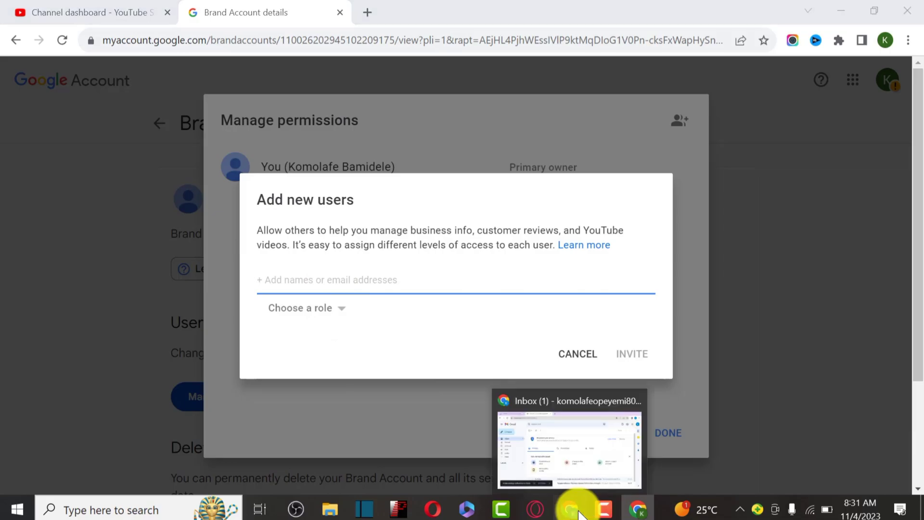
left_click(570, 510)
left_click(900, 82)
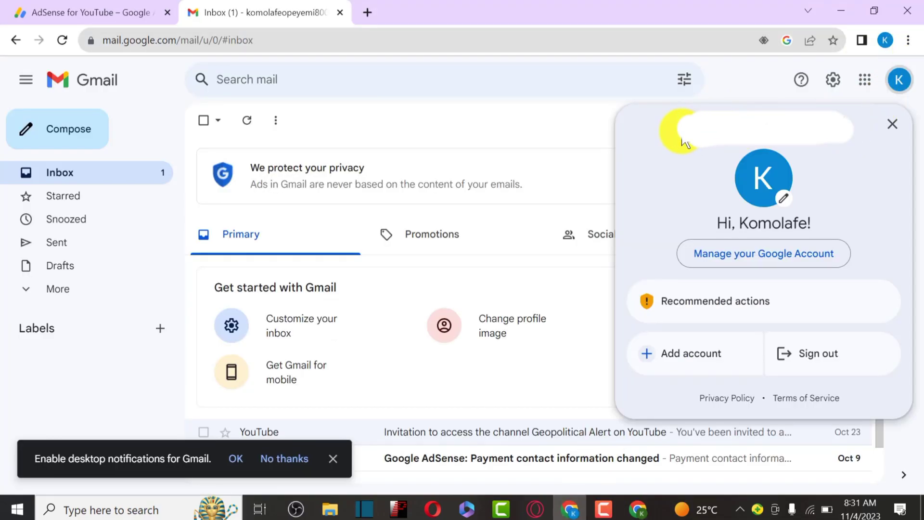
left_click(636, 510)
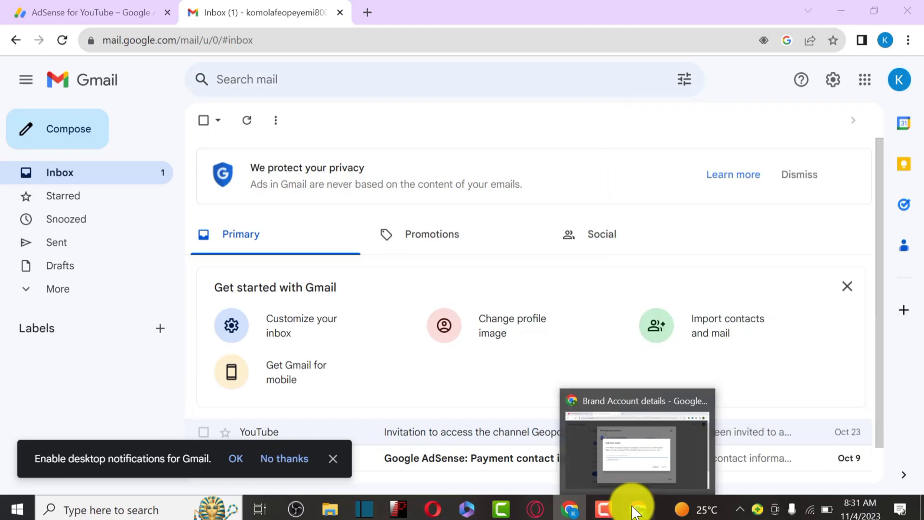
left_click(635, 511)
Step: Invite the suggested contact to test 1 with the Owner role, then close with DONE
type("k")
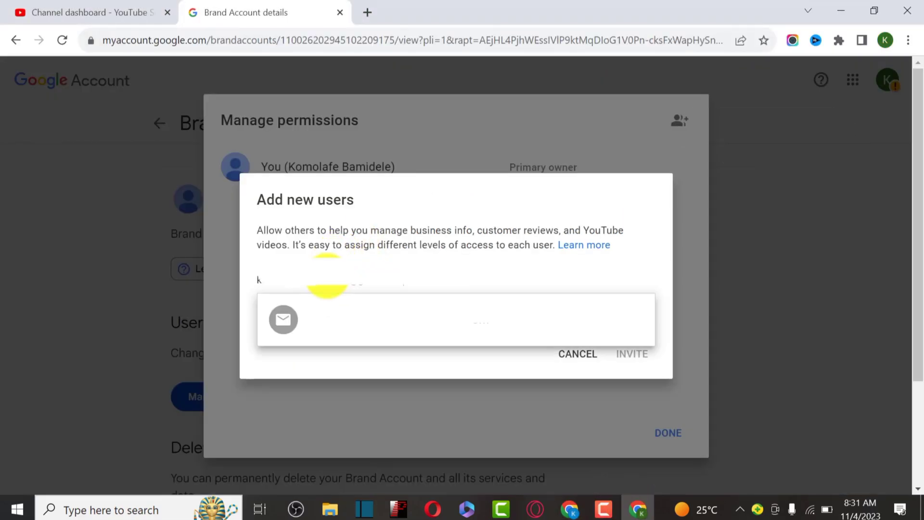
left_click(464, 332)
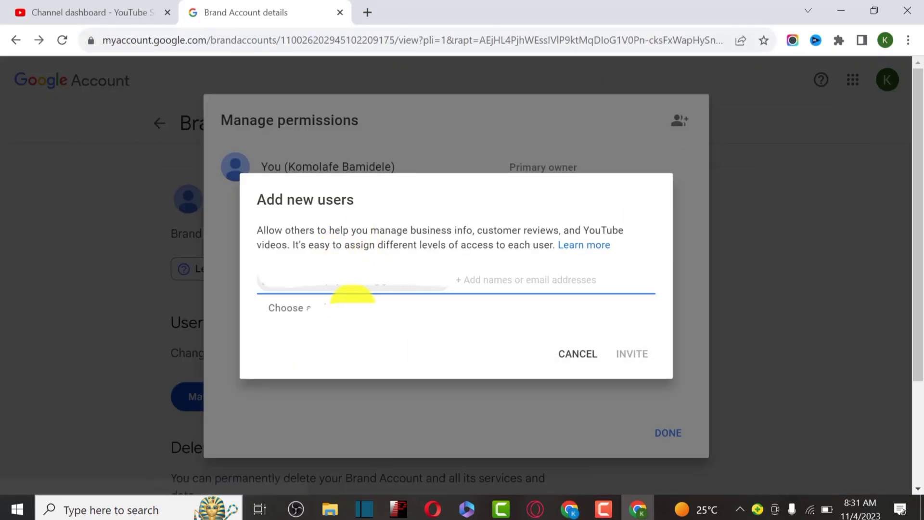
left_click(340, 311)
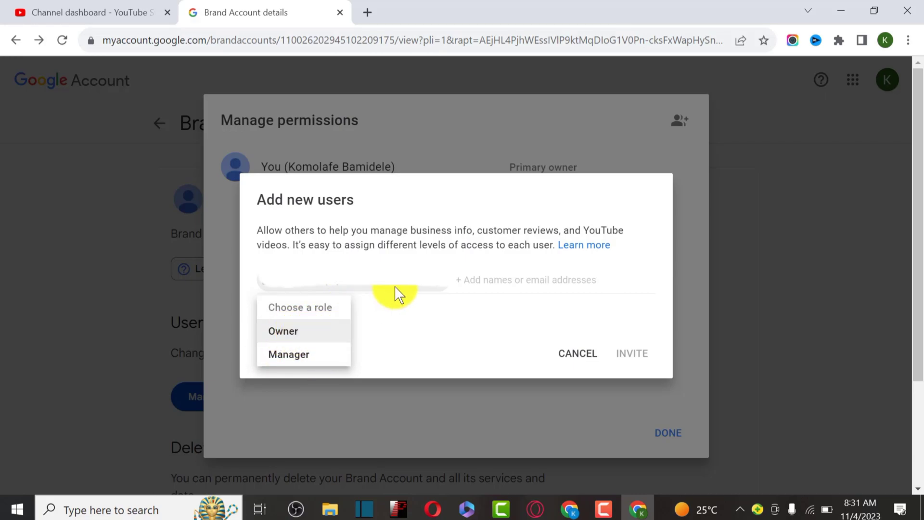
left_click(288, 337)
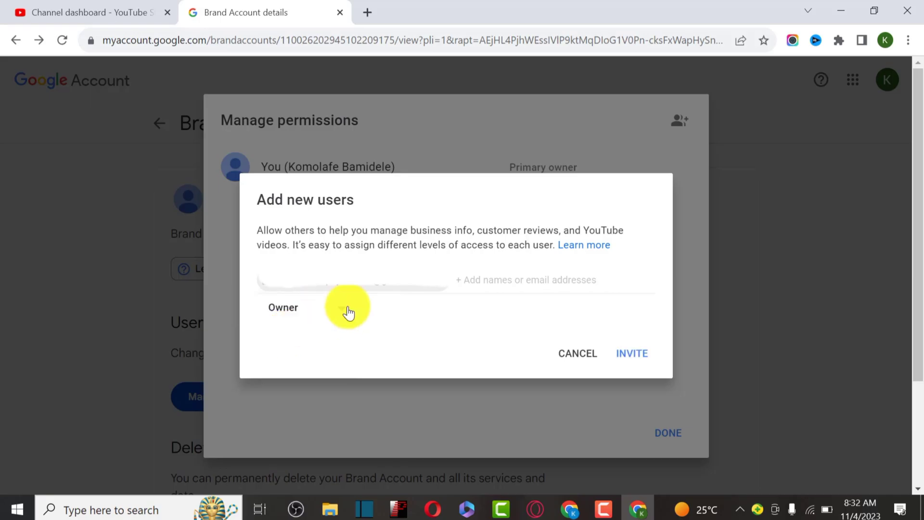
left_click(627, 353)
left_click(667, 433)
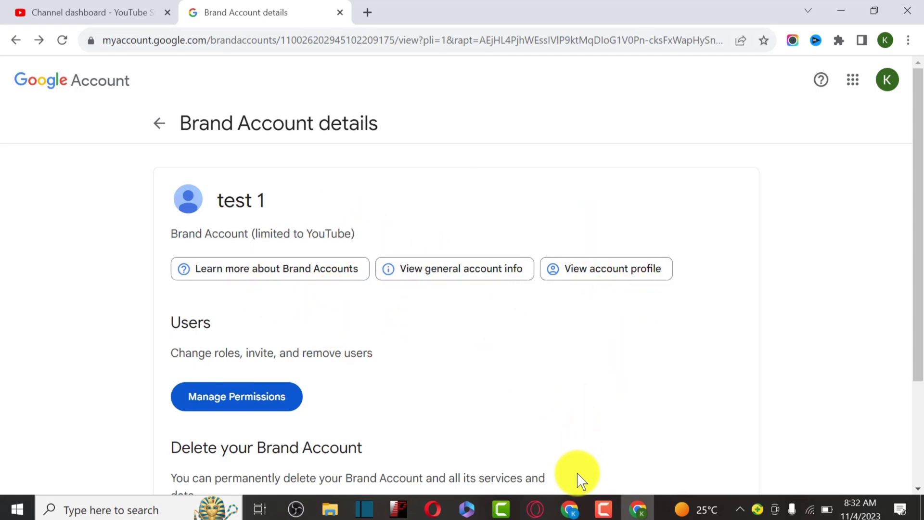
Step: Reload the Gmail inbox, open the 'invited you to own test 1' email, and follow Accept invitation
left_click(573, 509)
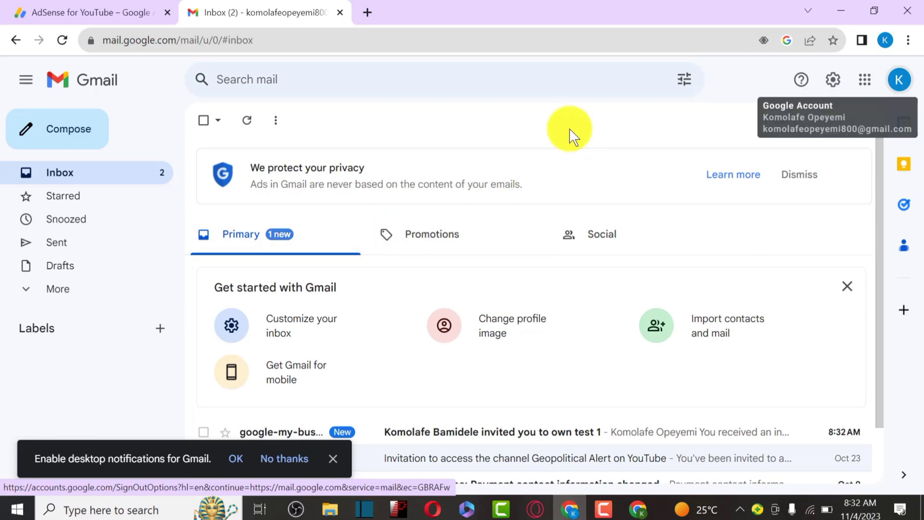
left_click(274, 41)
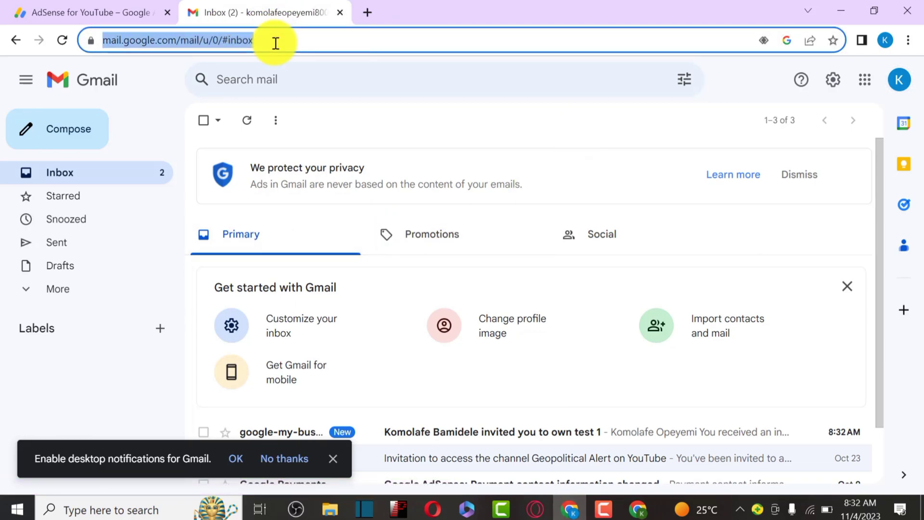
key("Return")
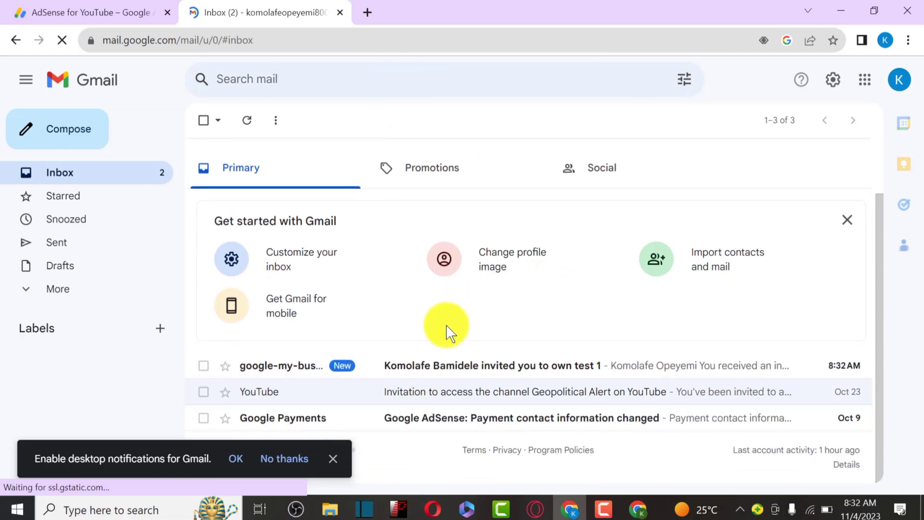
left_click(487, 367)
scroll(553, 288, "down", 7)
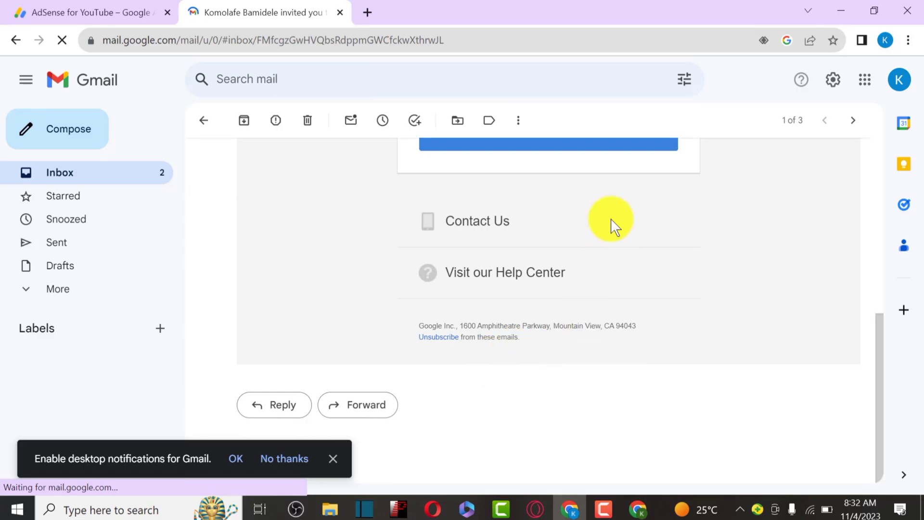
scroll(592, 265, "up", 5)
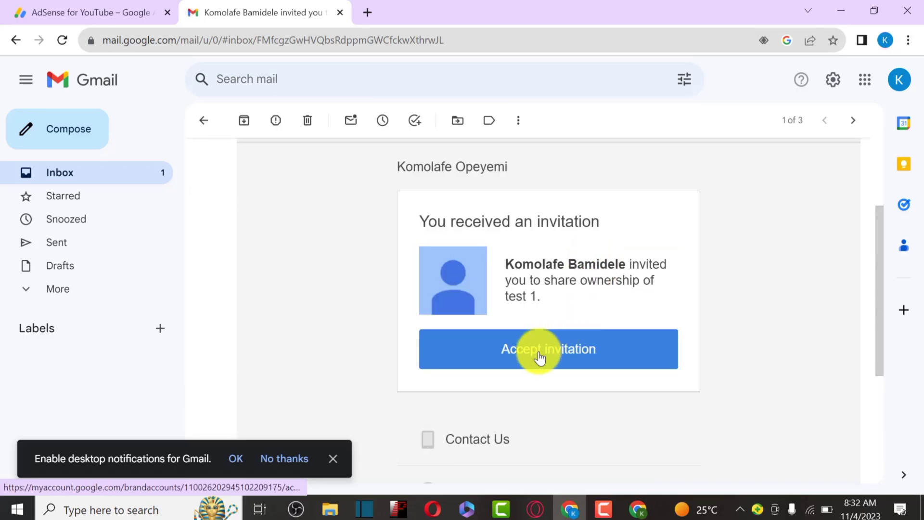
left_click(506, 347)
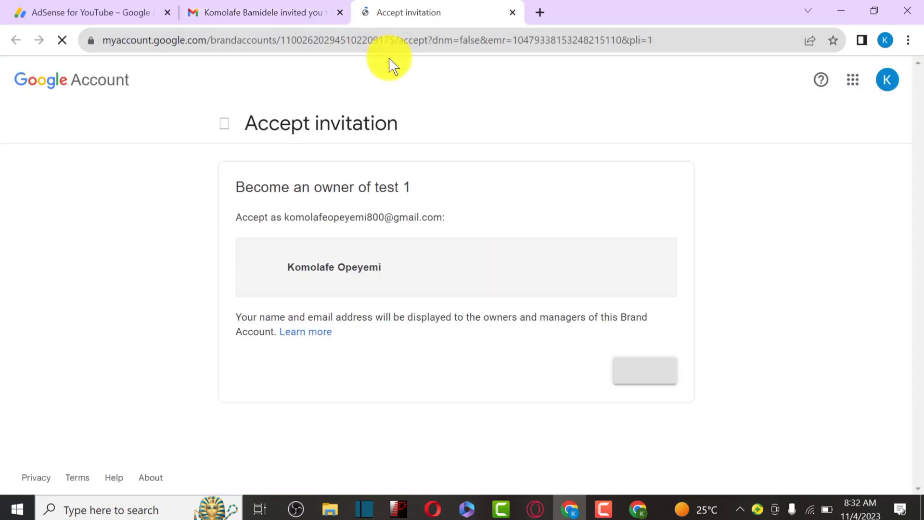
Step: Accept ownership of test 1 and return to the YouTube tab's account list
left_click(641, 374)
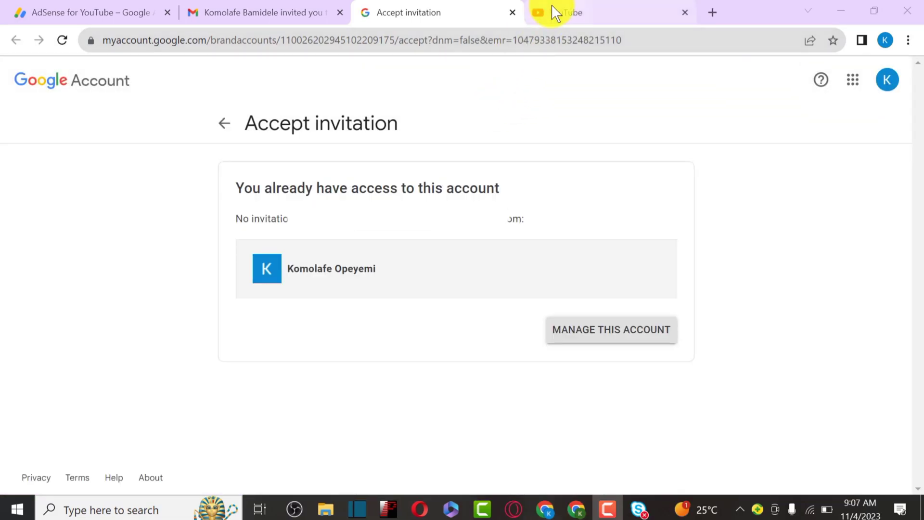
left_click(556, 13)
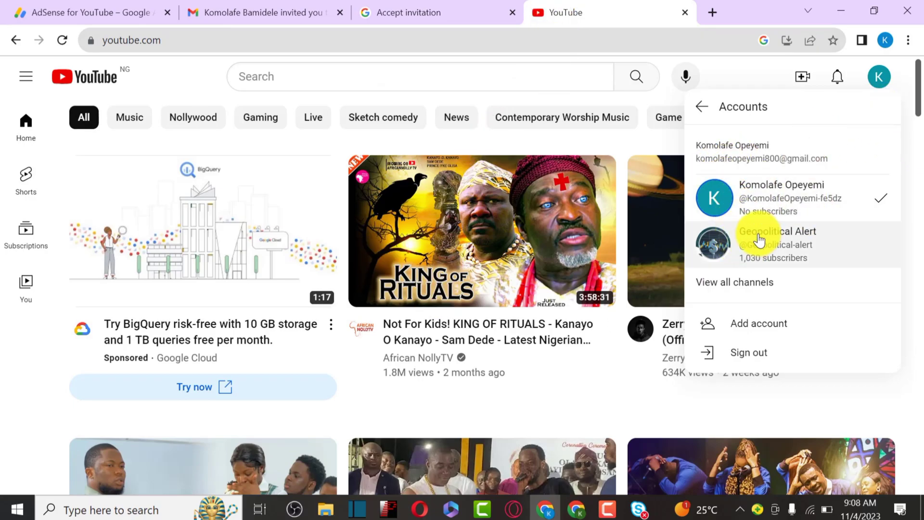
Step: Switch YouTube to the Geopolitical Alert channel and open its YouTube Studio dashboard
left_click(774, 256)
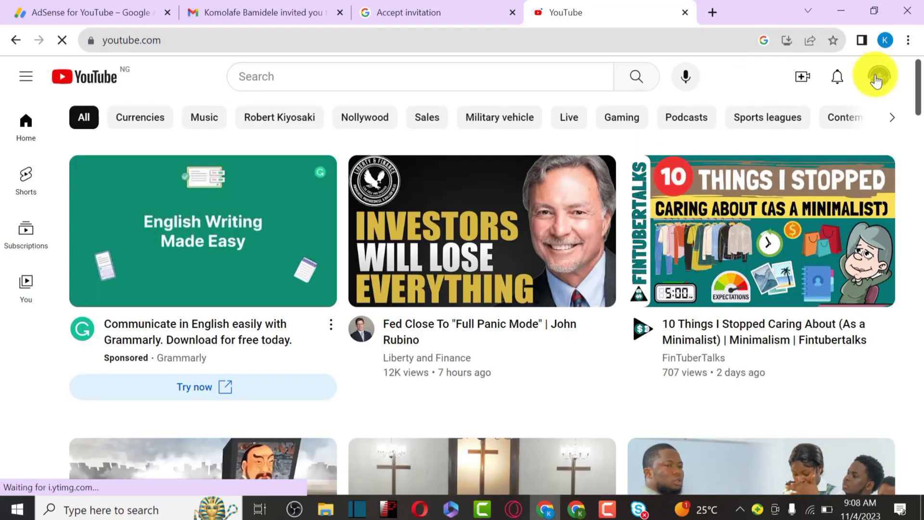
left_click(880, 76)
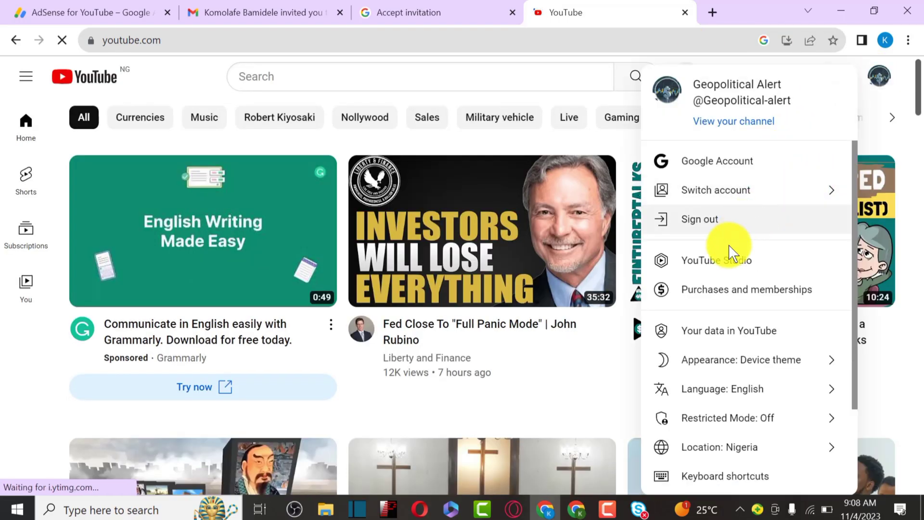
left_click(727, 265)
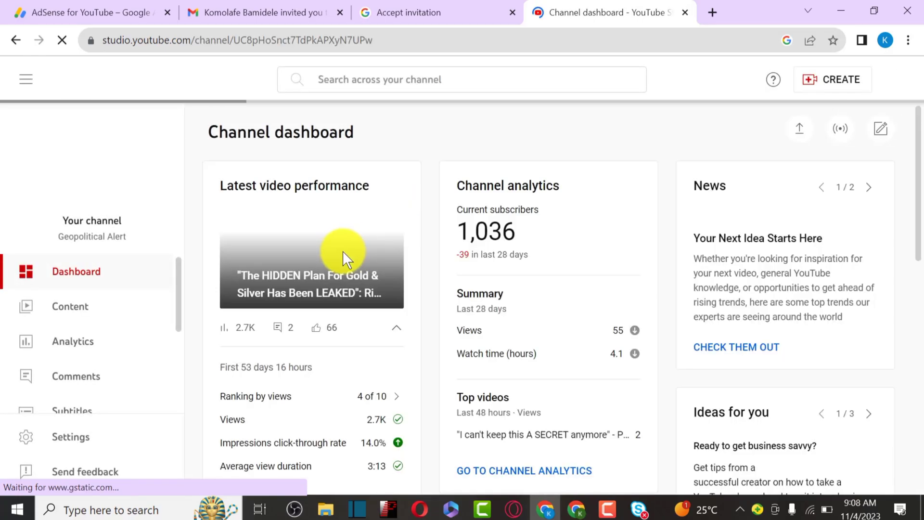
Step: In the primary owner's window, reopen Studio Settings and launch Manage Permissions from Permissions
scroll(359, 262, "down", 3)
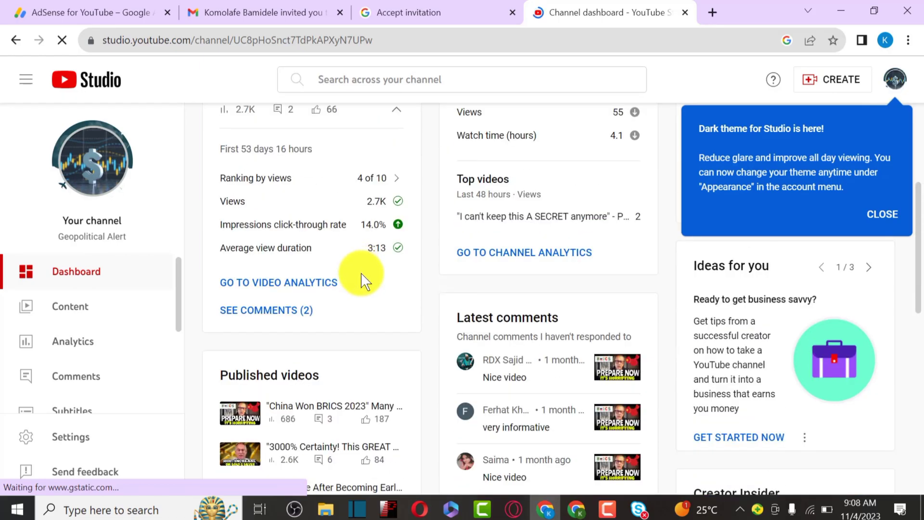
scroll(380, 274, "up", 3)
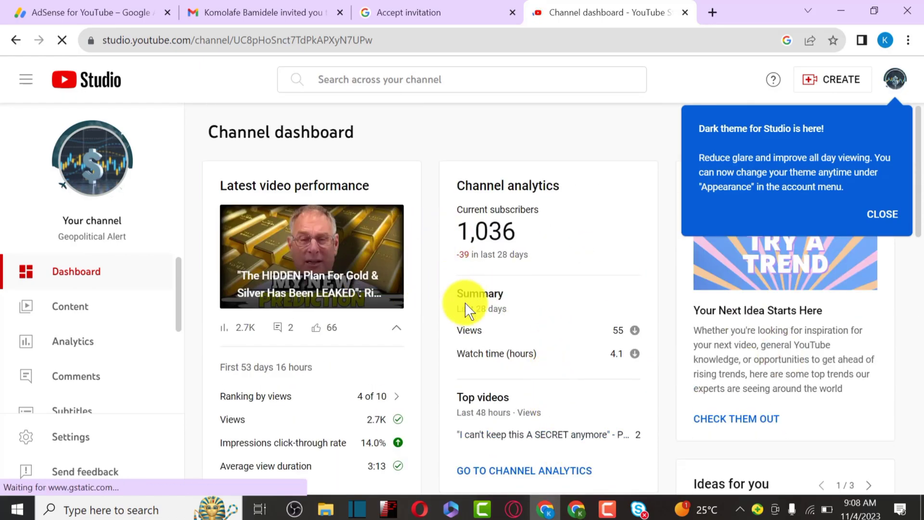
left_click(573, 511)
left_click(72, 12)
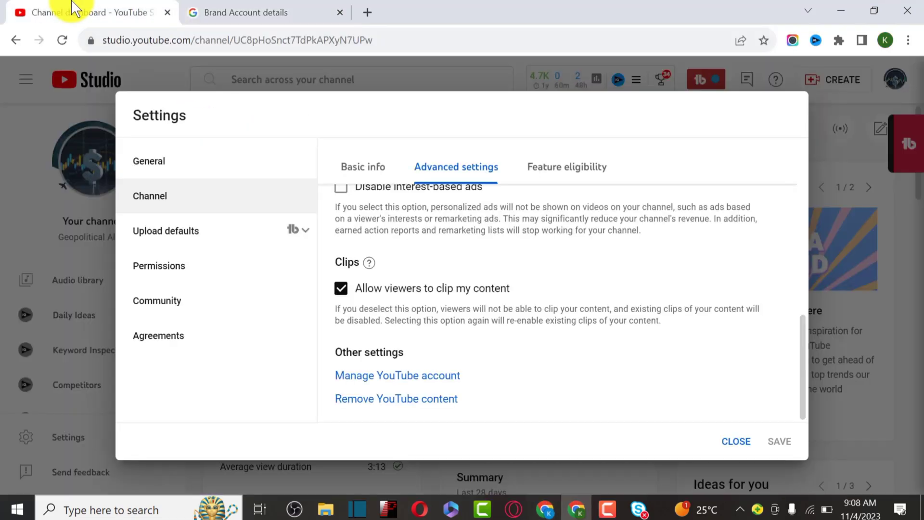
left_click(736, 437)
scroll(103, 305, "down", 4)
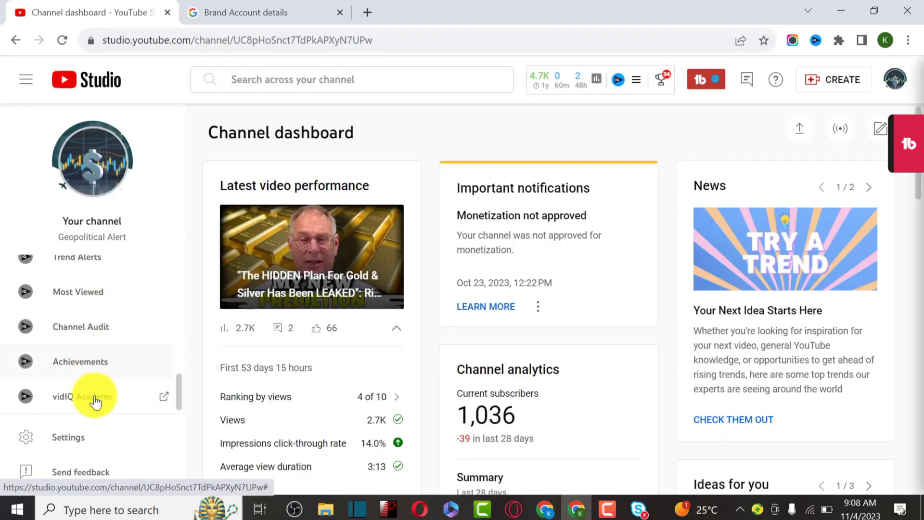
left_click(89, 446)
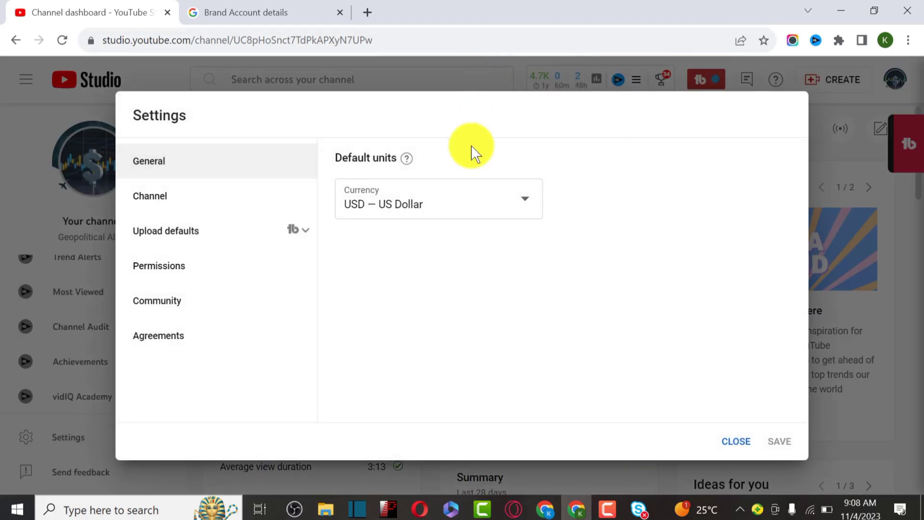
left_click(182, 268)
left_click(351, 231)
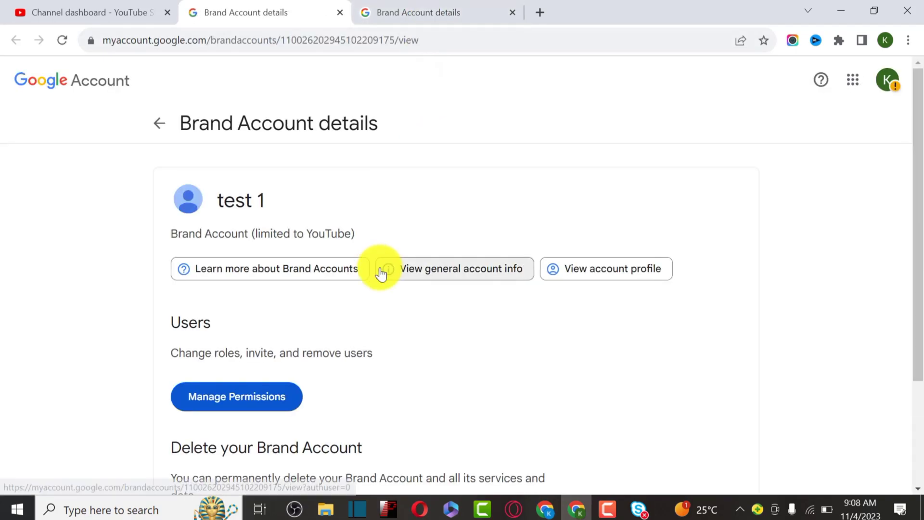
Step: Open Manage Permissions for test 1 to display its users and their roles
left_click(284, 406)
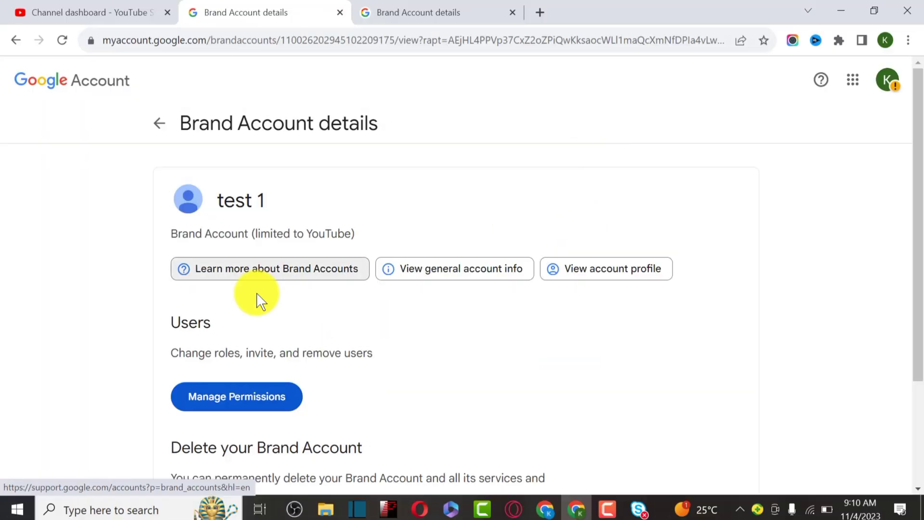
scroll(257, 313, "down", 2)
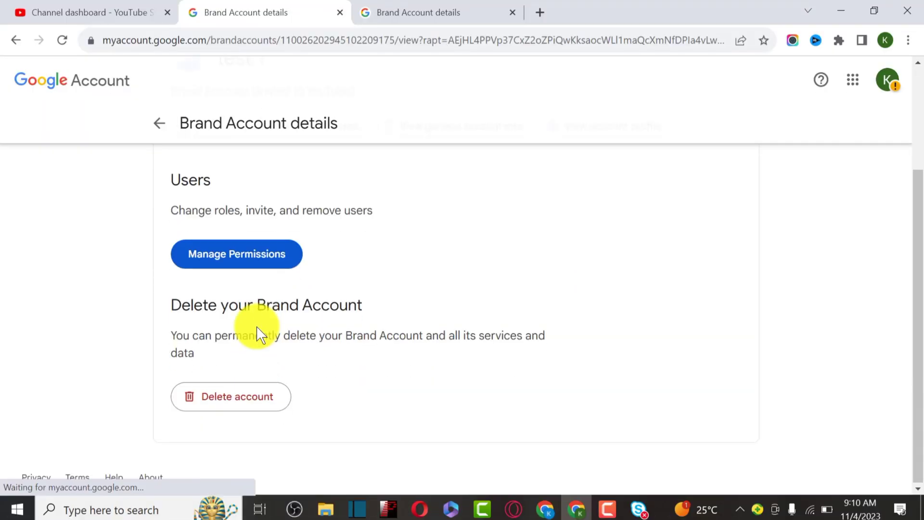
left_click(233, 260)
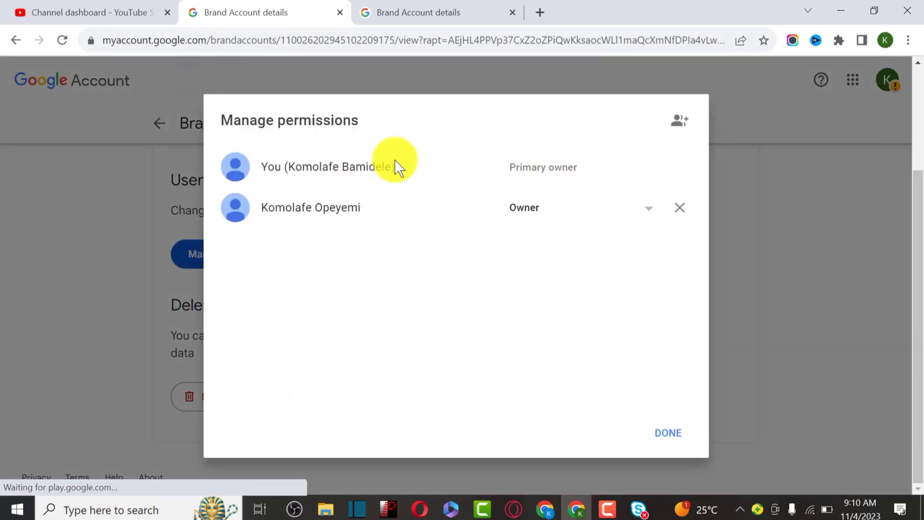
Step: Check both owners' names and open the second owner's Owner role dropdown without changing it
left_click_drag(396, 166, 269, 165)
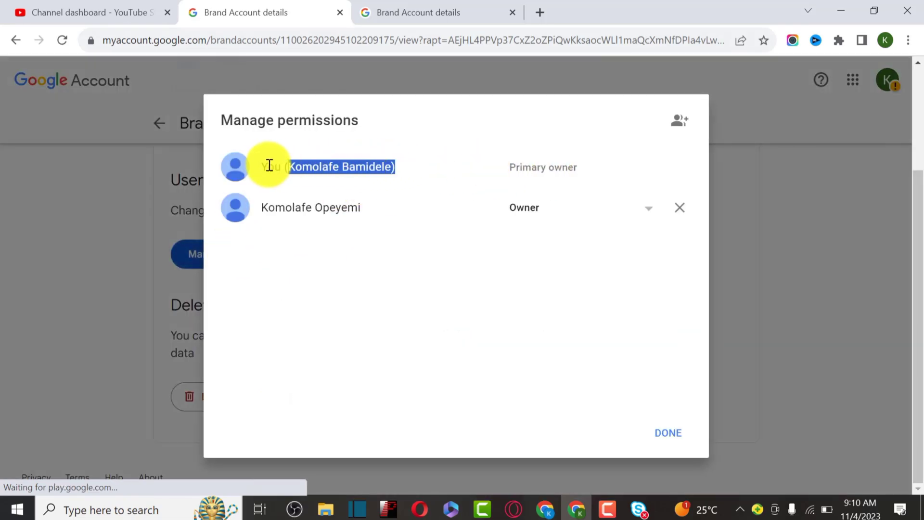
left_click(388, 205)
left_click_drag(359, 205, 219, 204)
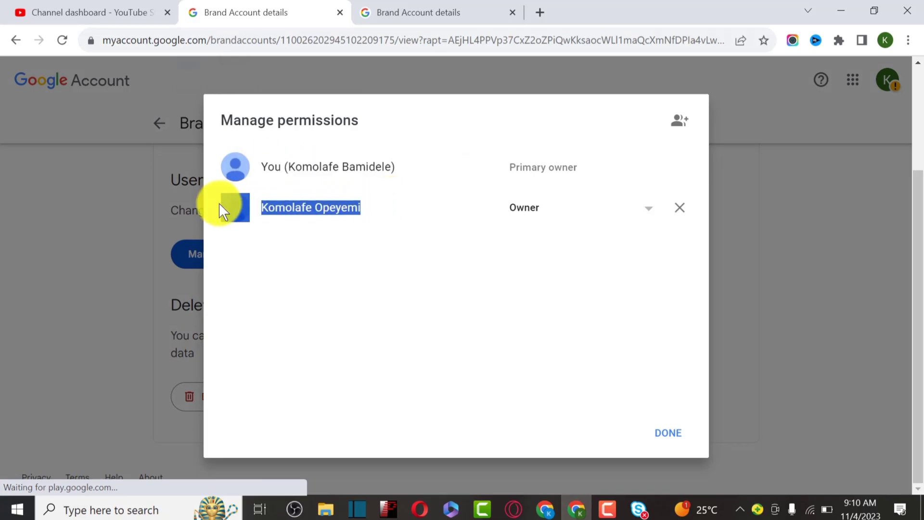
left_click(644, 216)
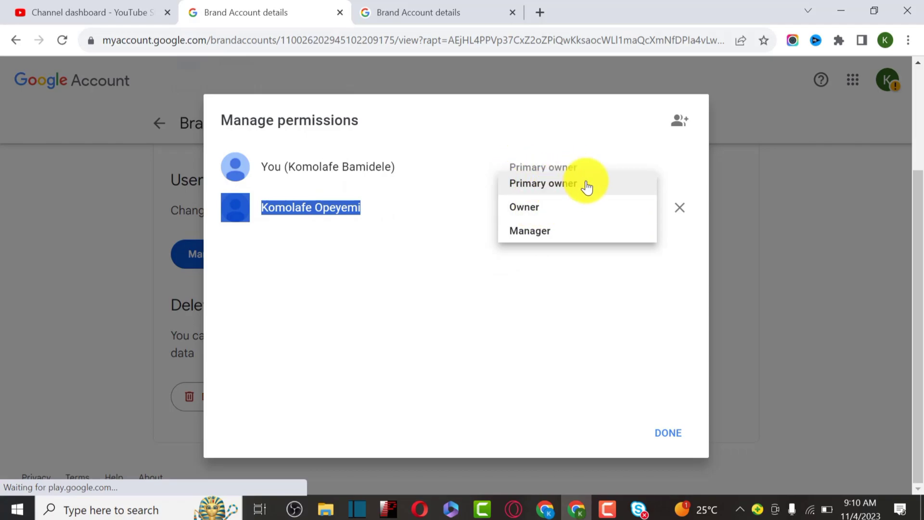
left_click(563, 309)
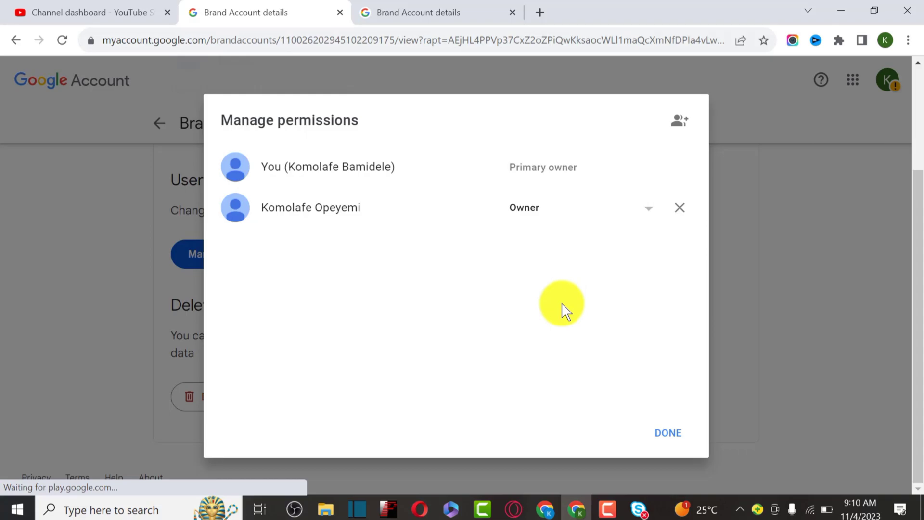
left_click(572, 217)
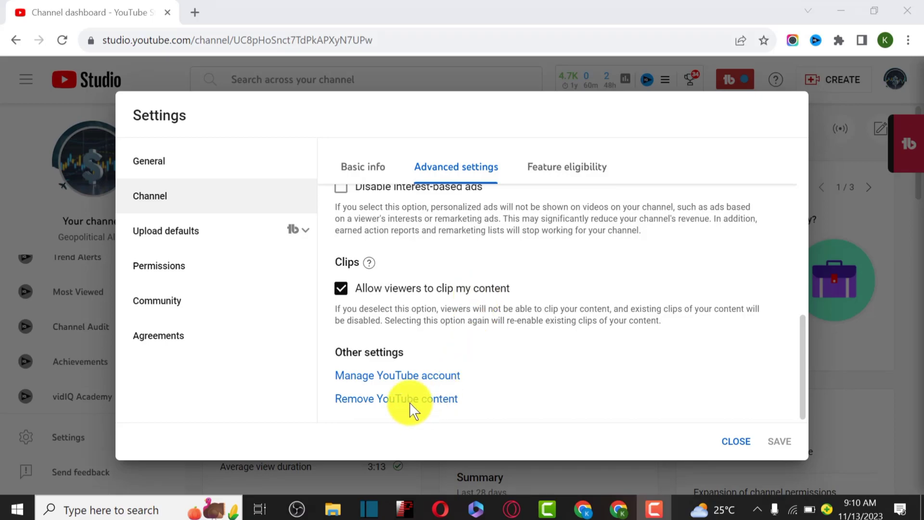
Step: Go through Manage YouTube account to the test 1 Add or remove manager(s) page
left_click(417, 379)
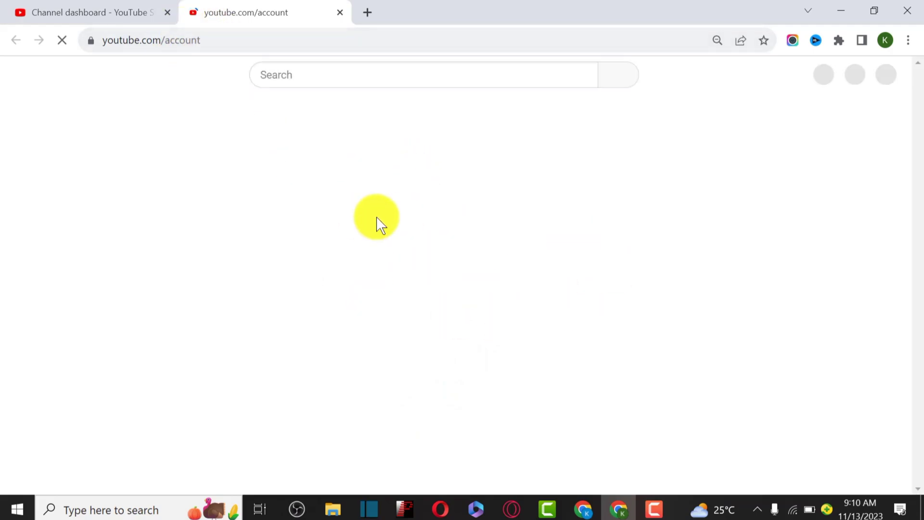
scroll(423, 299, "down", 5)
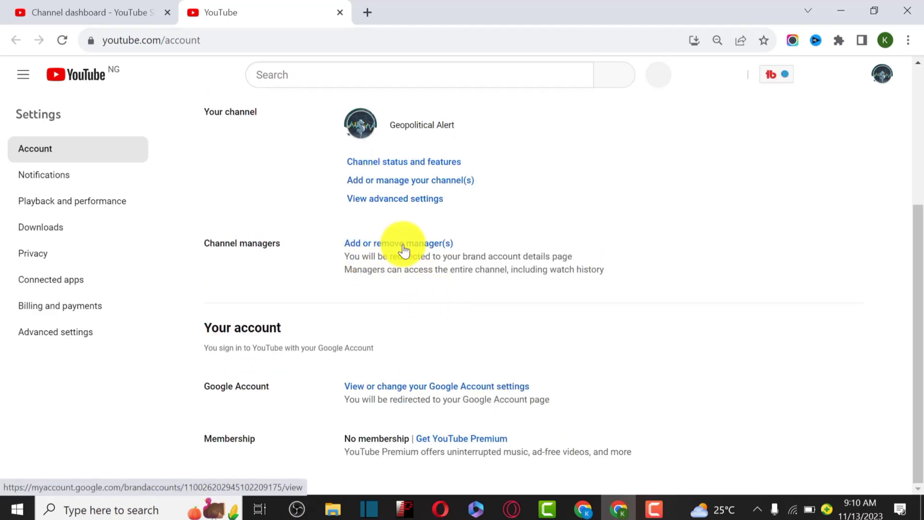
left_click(403, 245)
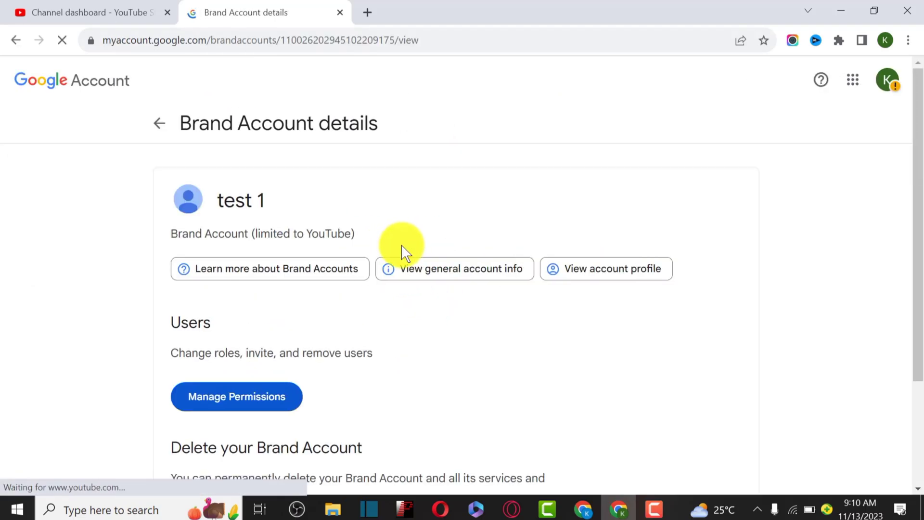
Step: In test 1's permissions, review the owners and set the second owner's role to Primary owner
left_click(240, 399)
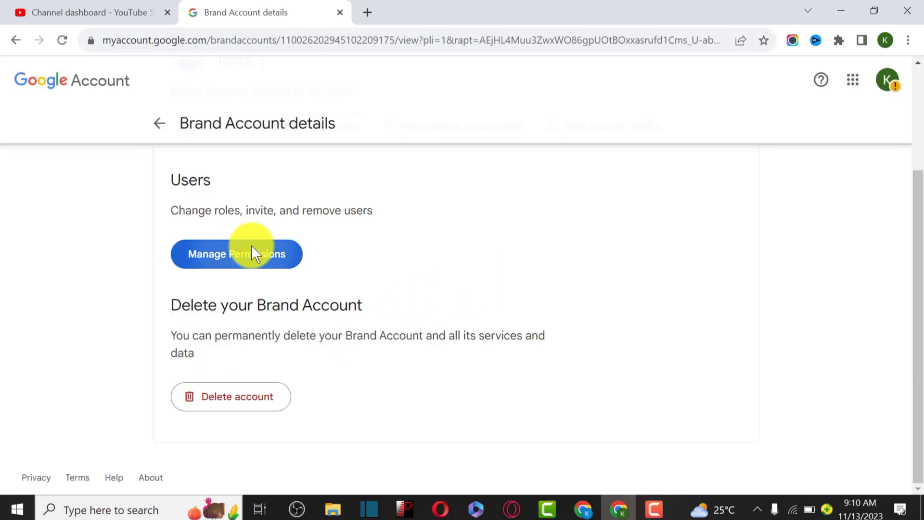
left_click(253, 246)
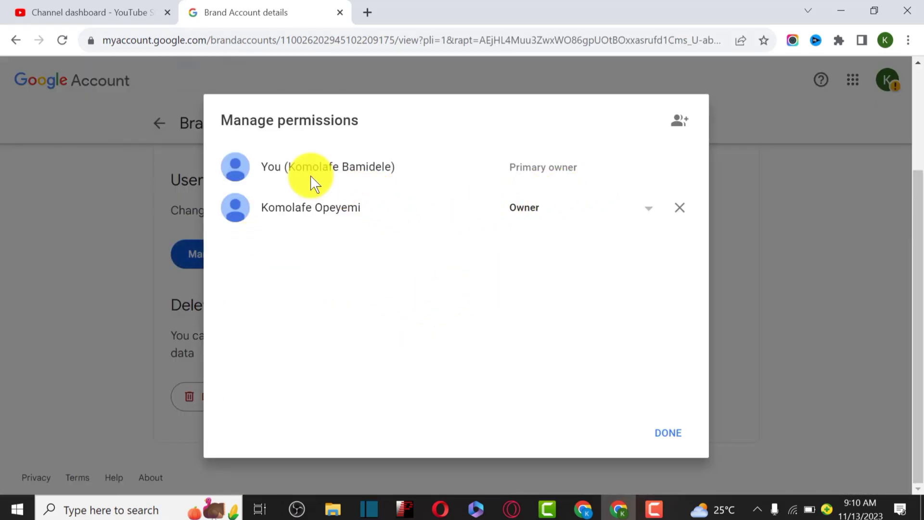
left_click_drag(262, 167, 408, 173)
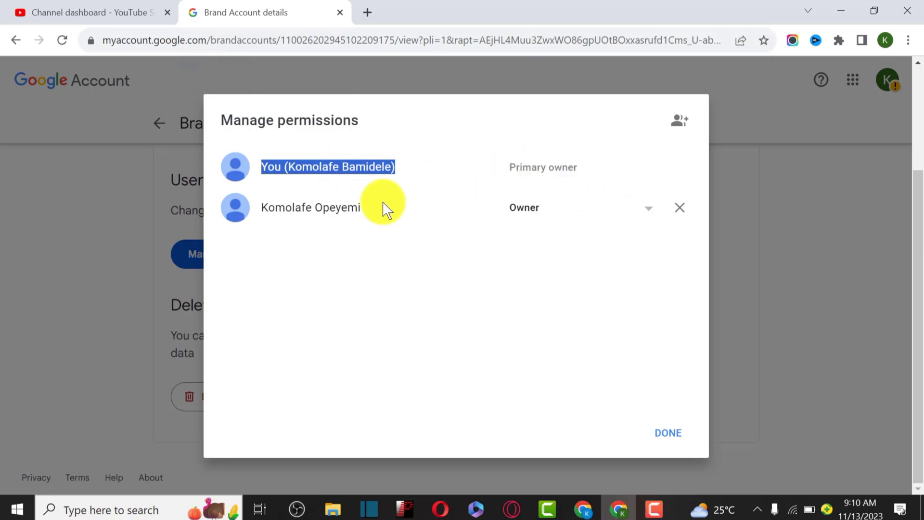
left_click_drag(375, 210, 296, 212)
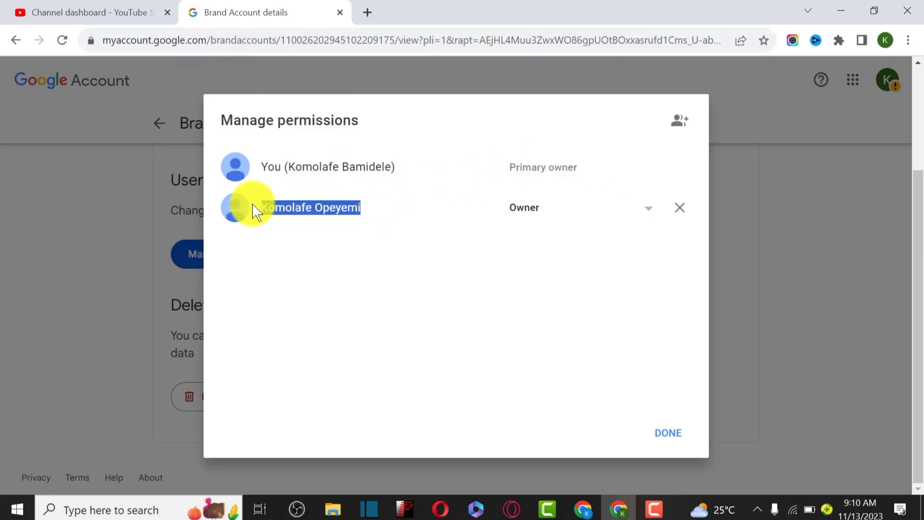
left_click(649, 214)
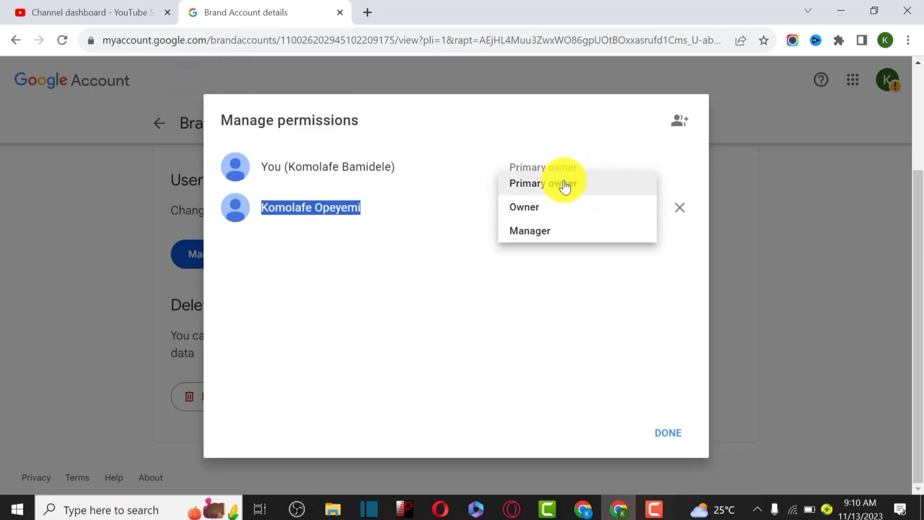
left_click(537, 187)
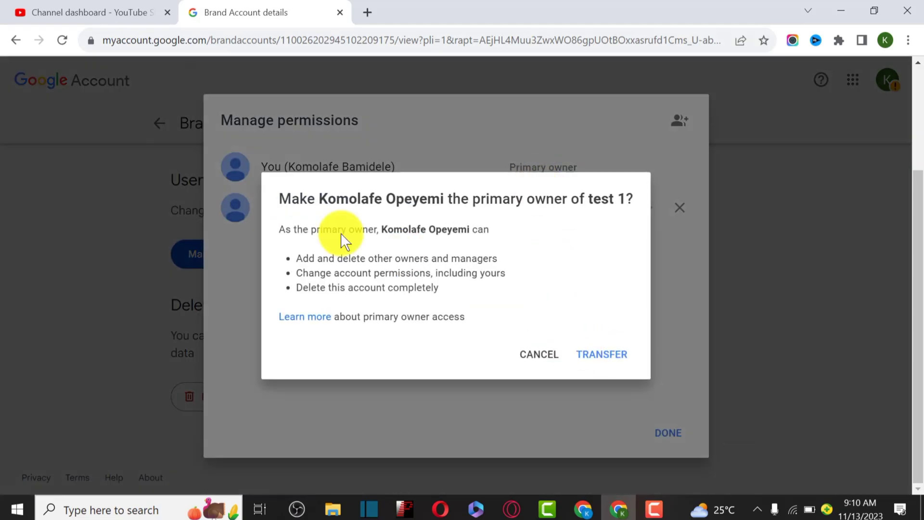
Step: Confirm the transfer so the second owner becomes test 1's primary owner
left_click_drag(285, 199, 629, 207)
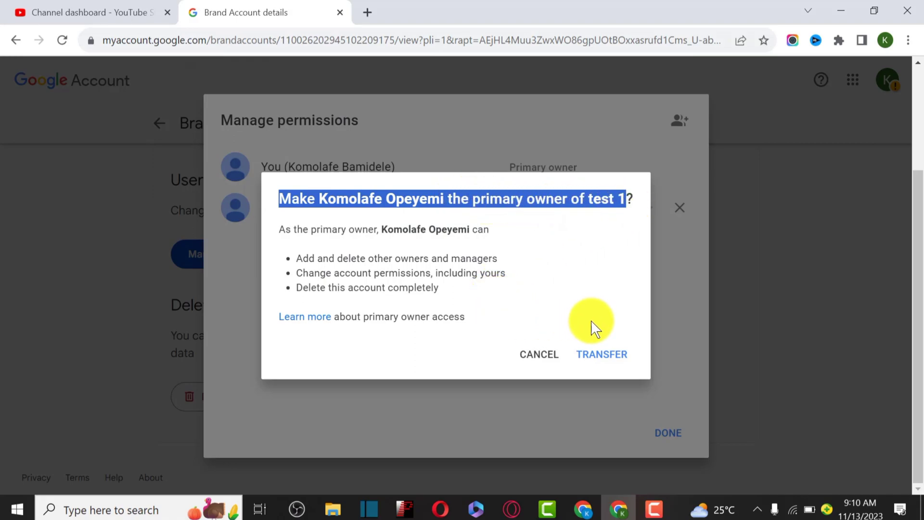
left_click(596, 354)
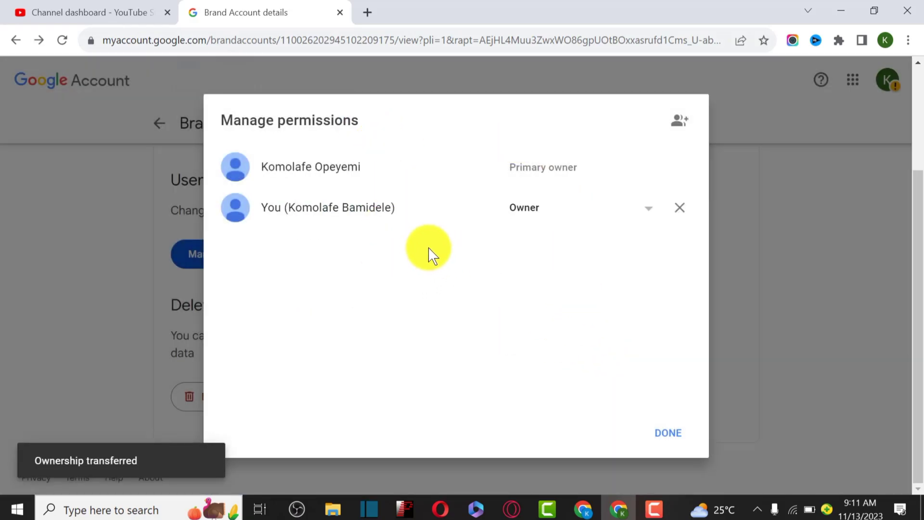
left_click_drag(374, 179, 260, 164)
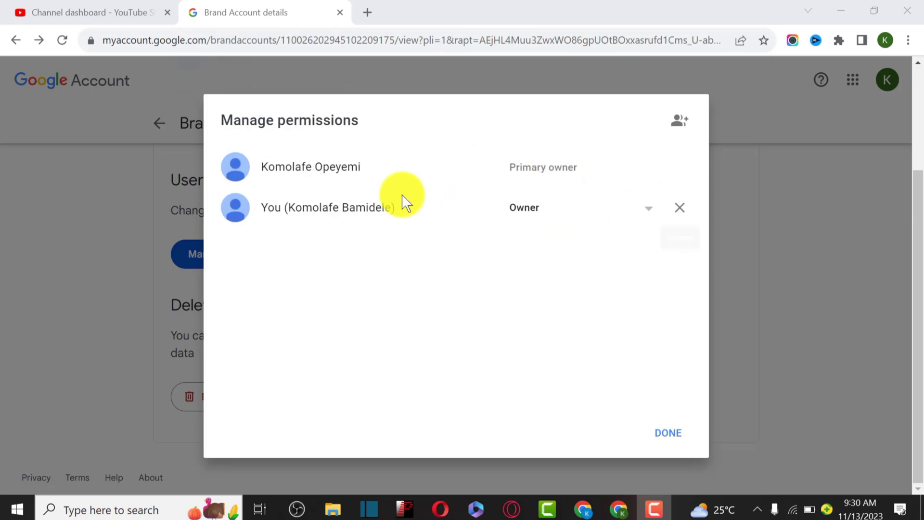
triple_click(289, 207)
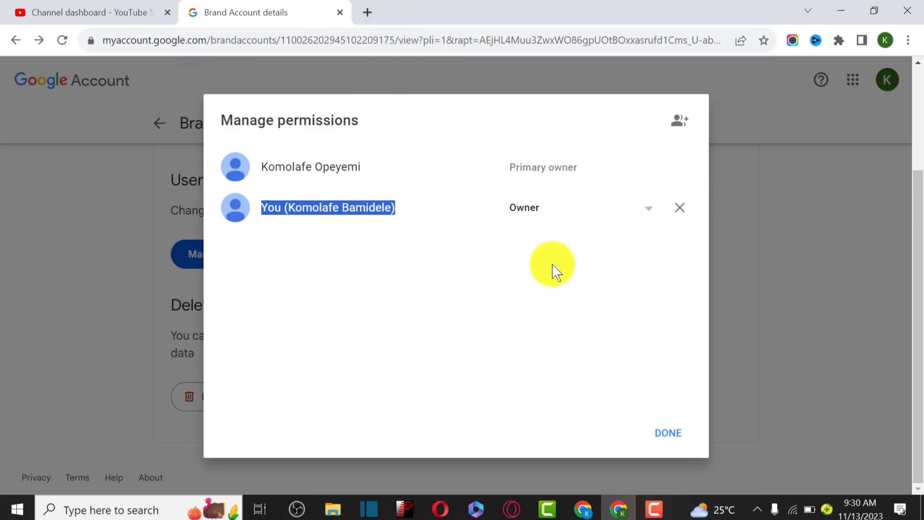
Step: Switch to the Geopolitical Alert dashboard window and check the signed-in account in the avatar menu
left_click(585, 509)
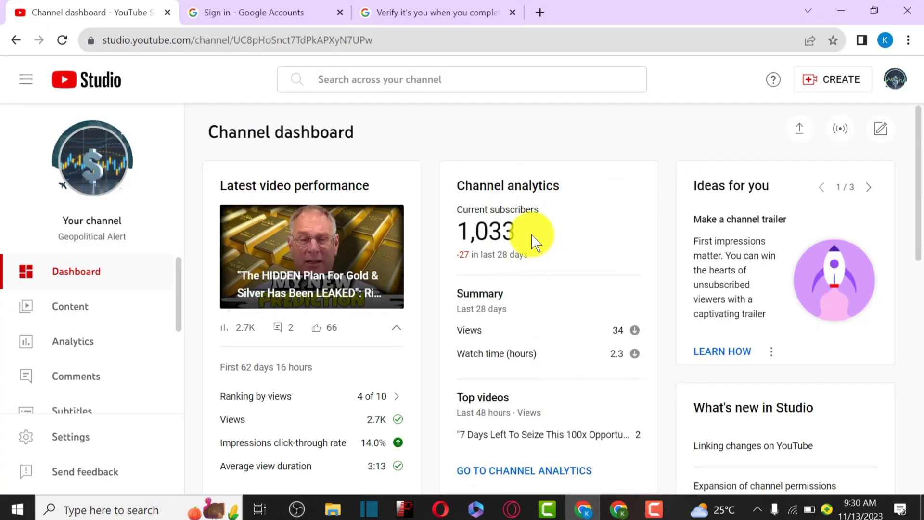
left_click(894, 80)
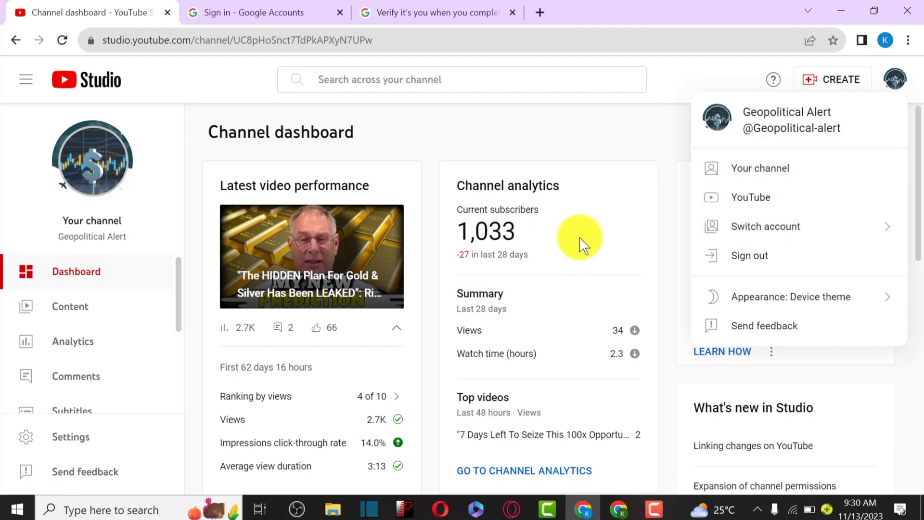
left_click(553, 290)
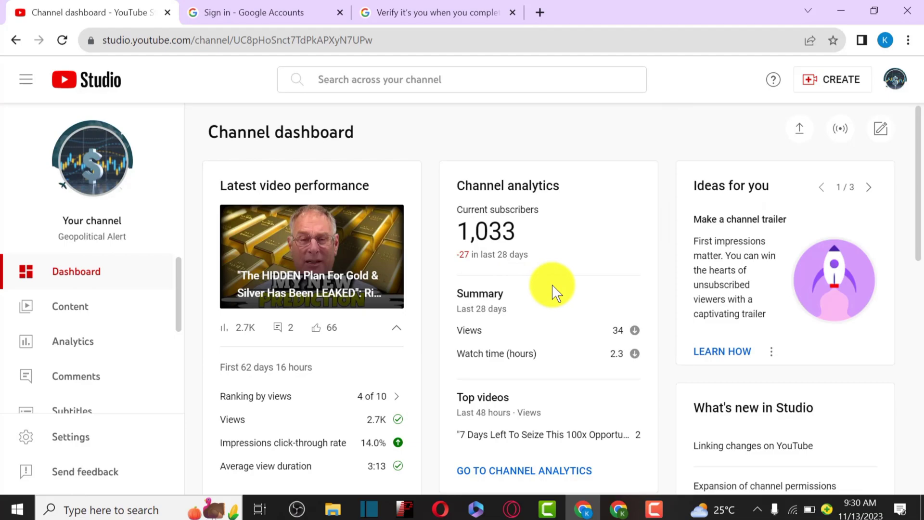